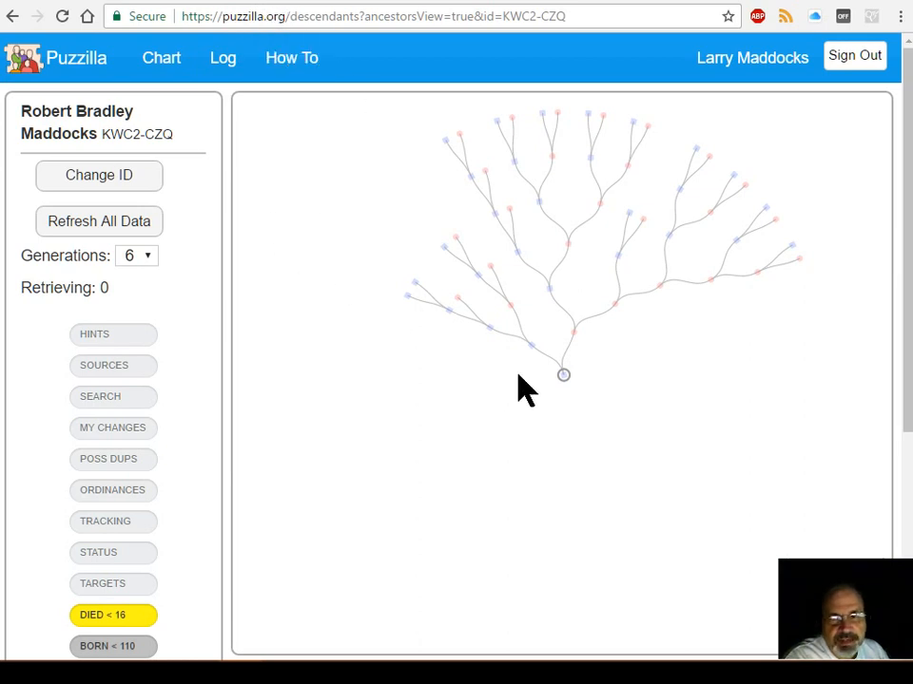
Step: Mark the people with attached sources on the six-generation ancestor chart
{"action": "left_click", "coordinate": [563, 375]}
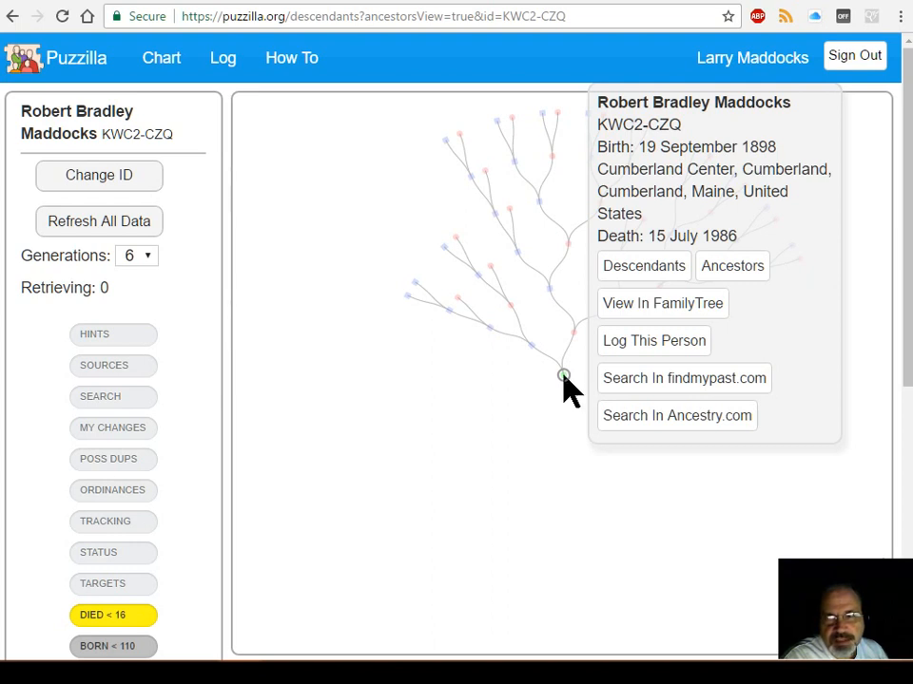
{"action": "left_click", "coordinate": [564, 378]}
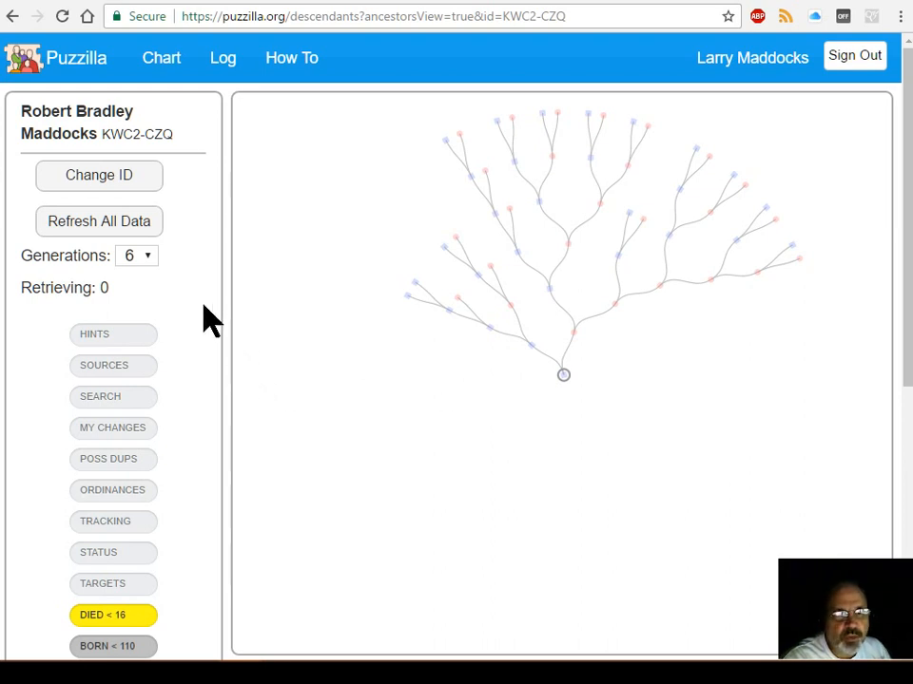
{"action": "left_click", "coordinate": [121, 367]}
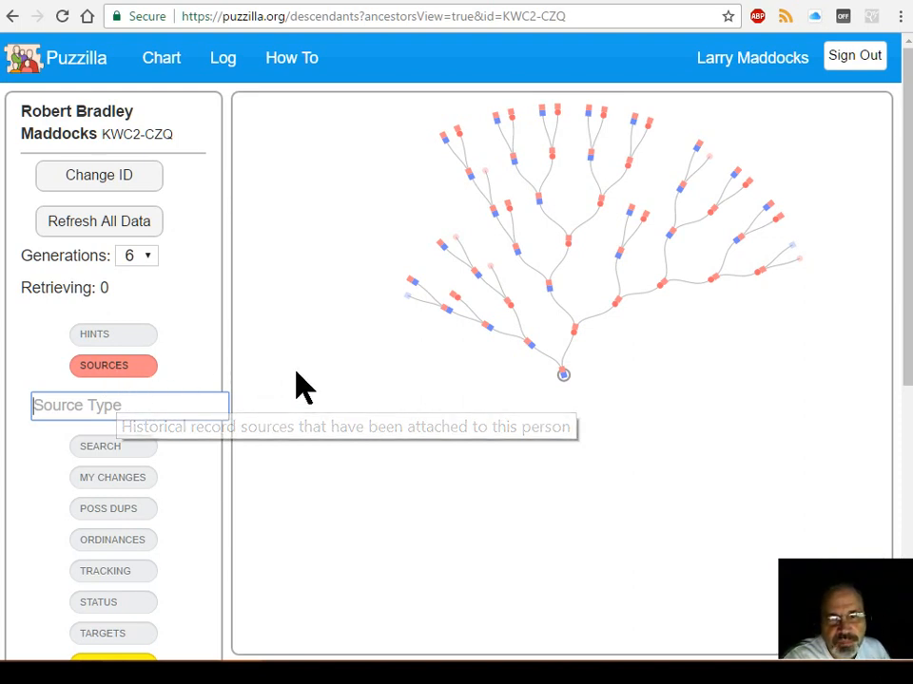
{"action": "scroll", "coordinate": [431, 386], "scroll_direction": "up", "scroll_amount": 3}
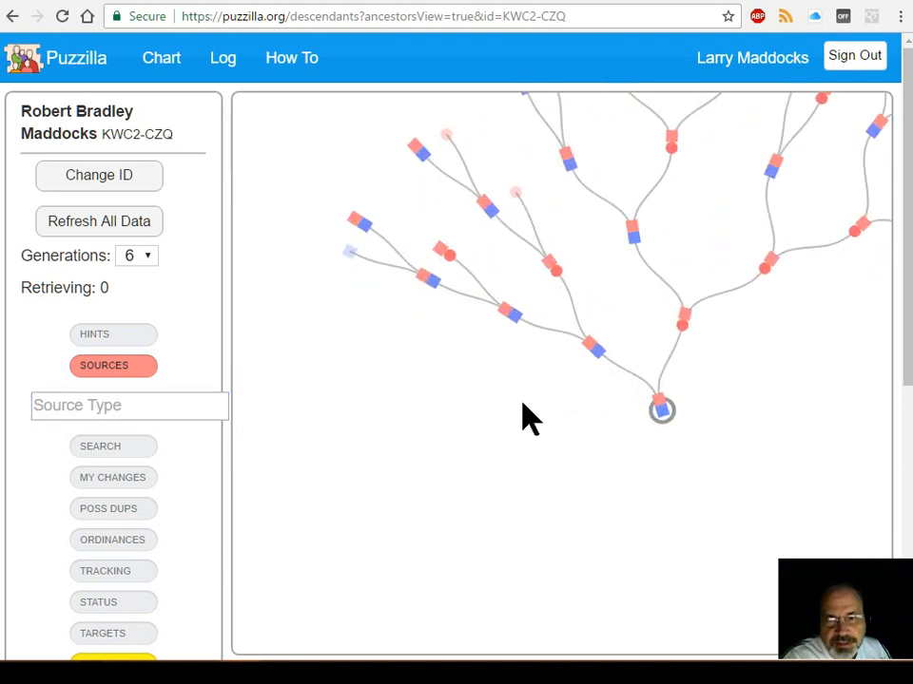
{"action": "left_click_drag", "start_coordinate": [522, 417], "coordinate": [422, 624]}
{"action": "scroll", "coordinate": [415, 608], "scroll_direction": "down", "scroll_amount": 2}
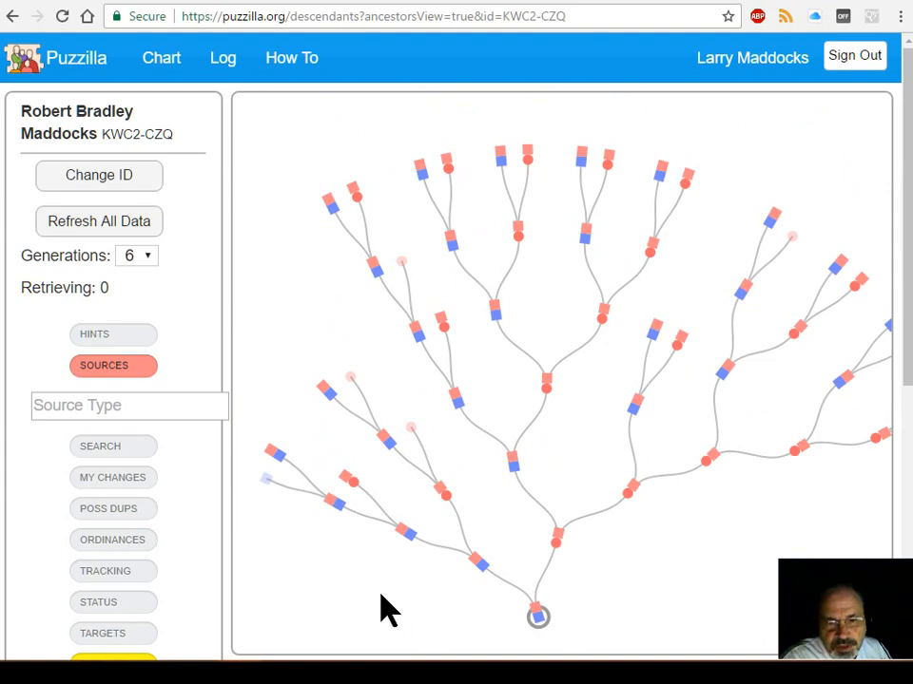
Step: Open the FamilyTree page of the faded female ancestor on the lower-left branch, one without attached sources
{"action": "mouse_move", "coordinate": [414, 438]}
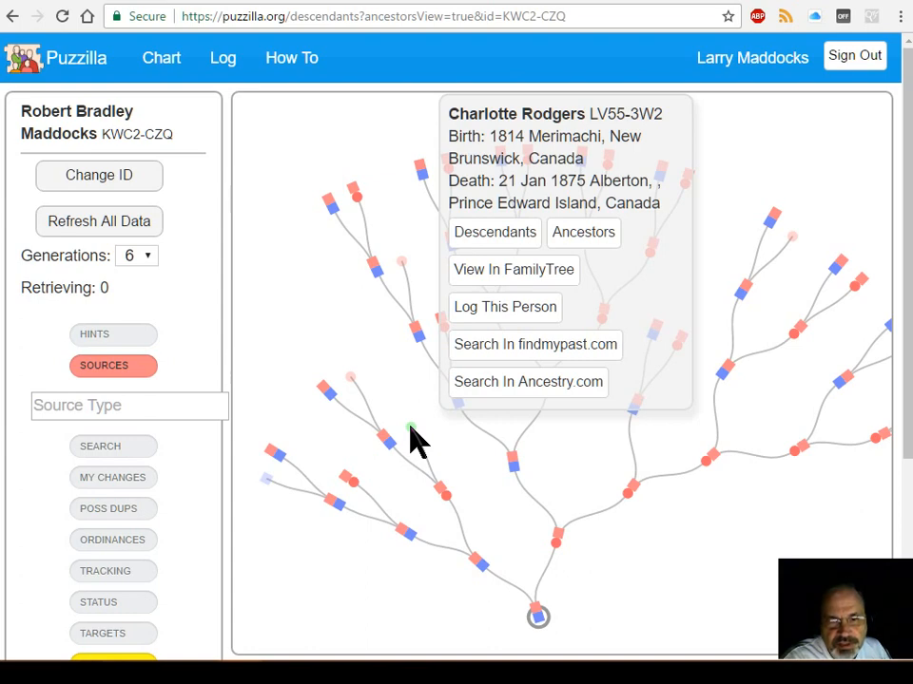
{"action": "left_click", "coordinate": [411, 429]}
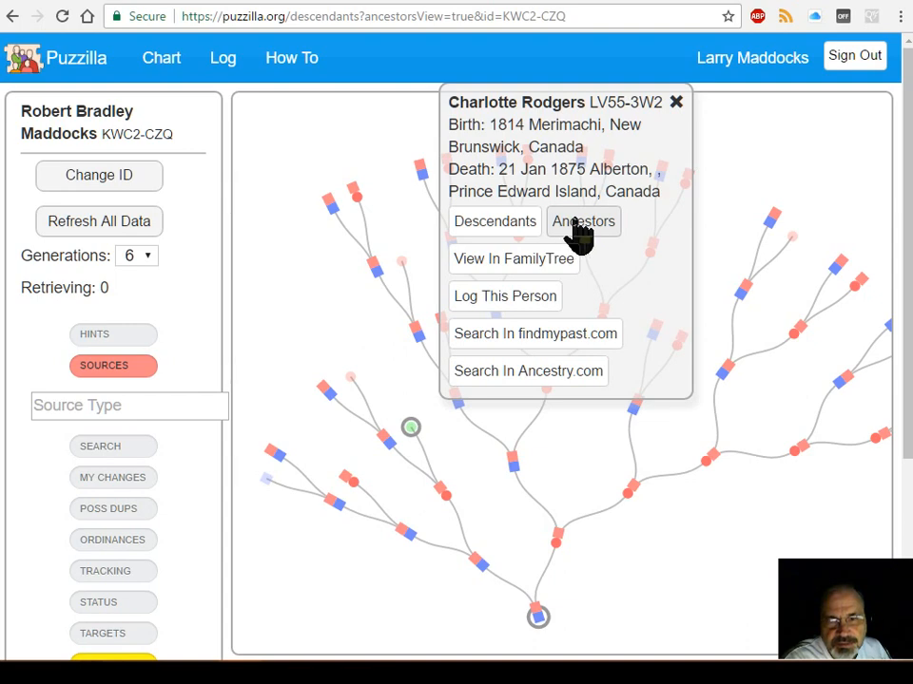
{"action": "left_click", "coordinate": [504, 273]}
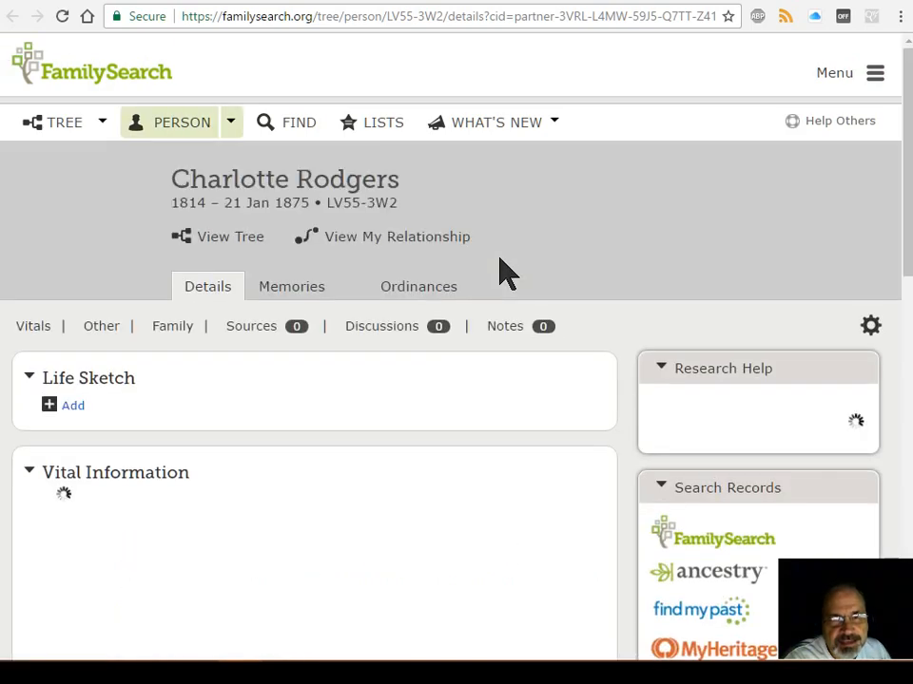
Step: Review the ancestor's research help and family members, and search FamilySearch historical records for her
{"action": "scroll", "coordinate": [446, 504], "scroll_direction": "down", "scroll_amount": 3}
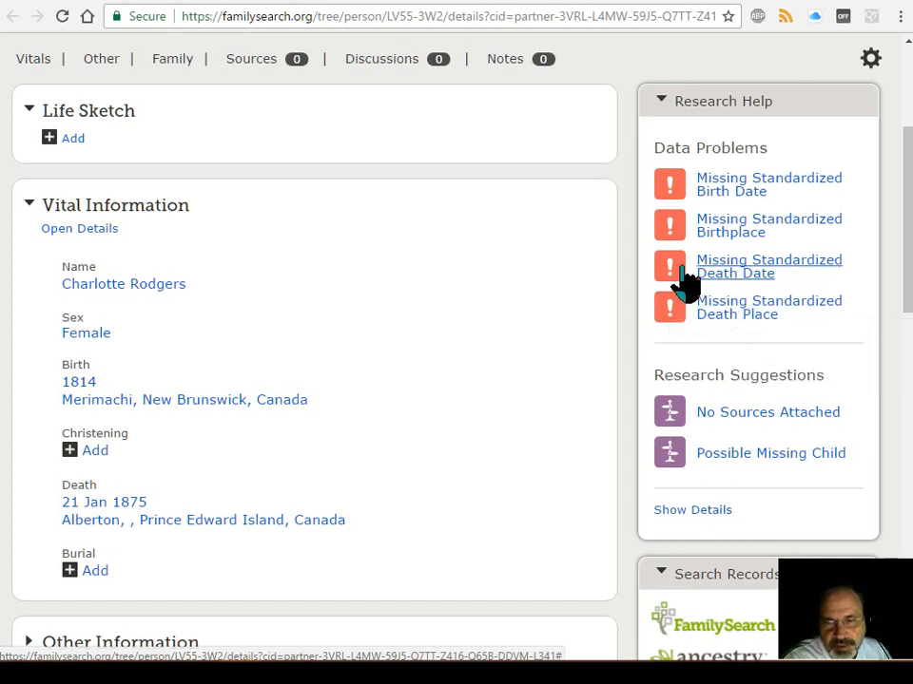
{"action": "scroll", "coordinate": [525, 318], "scroll_direction": "down", "scroll_amount": 2}
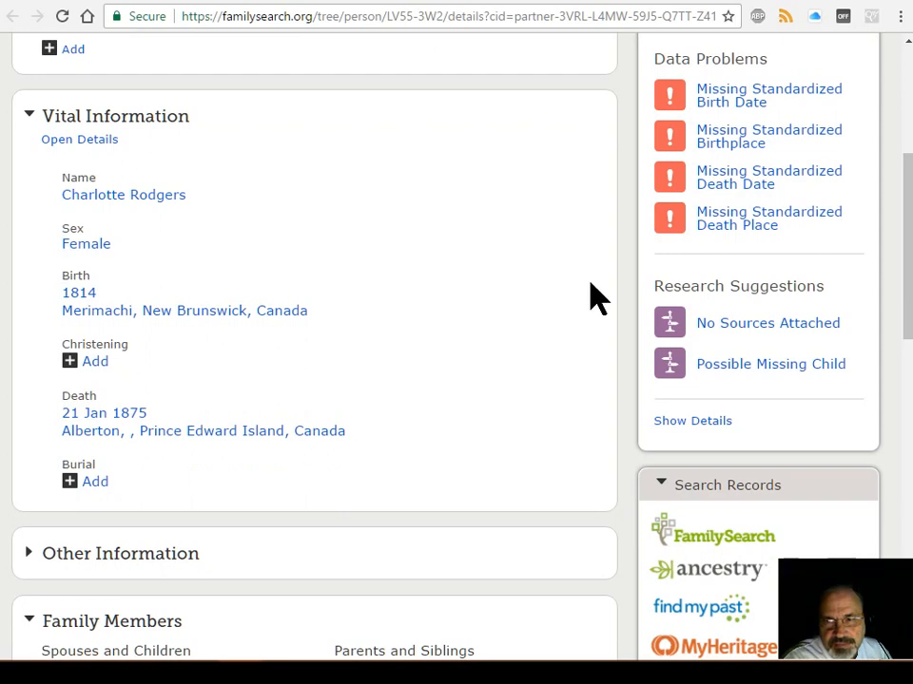
{"action": "scroll", "coordinate": [590, 297], "scroll_direction": "down", "scroll_amount": 3}
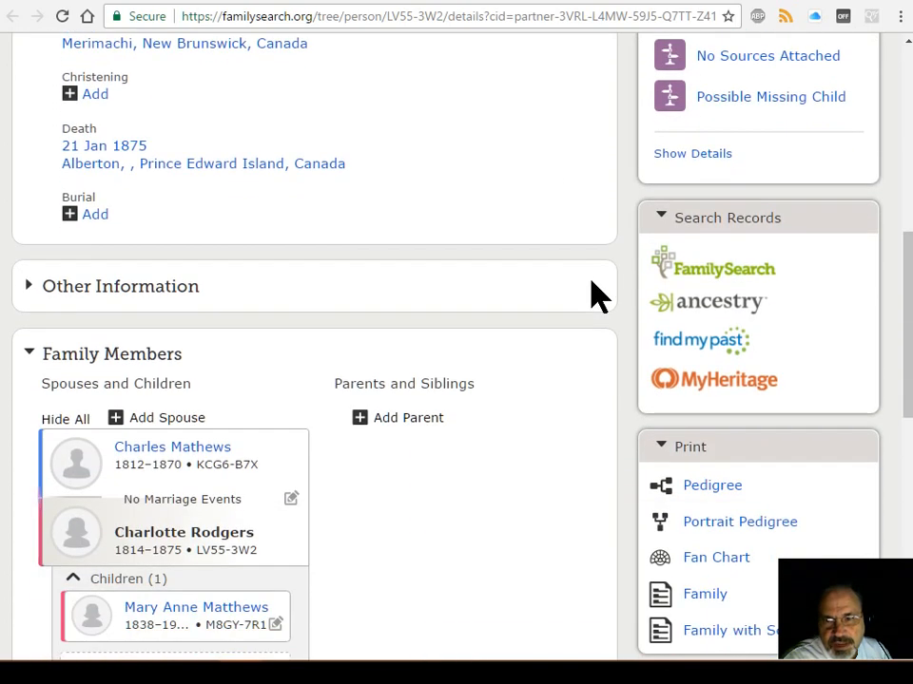
{"action": "left_click", "coordinate": [705, 271]}
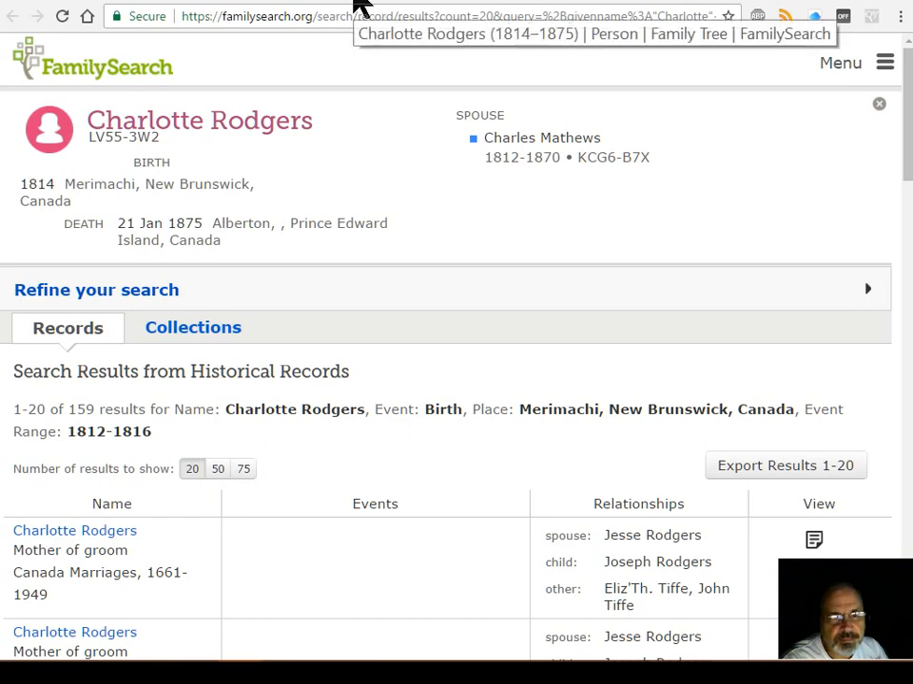
{"action": "left_click", "coordinate": [360, 8]}
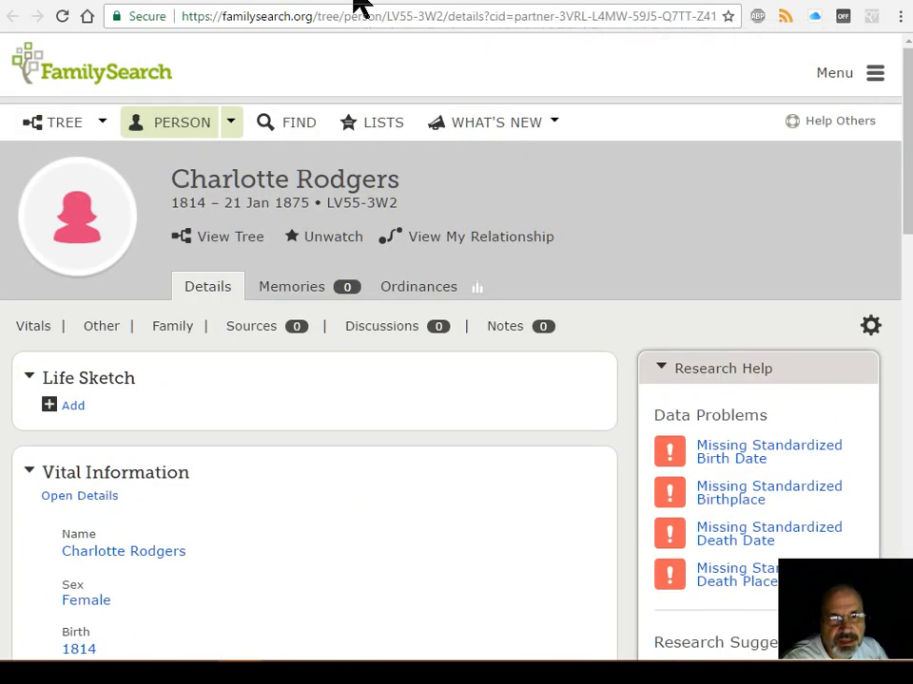
{"action": "left_click", "coordinate": [433, 5]}
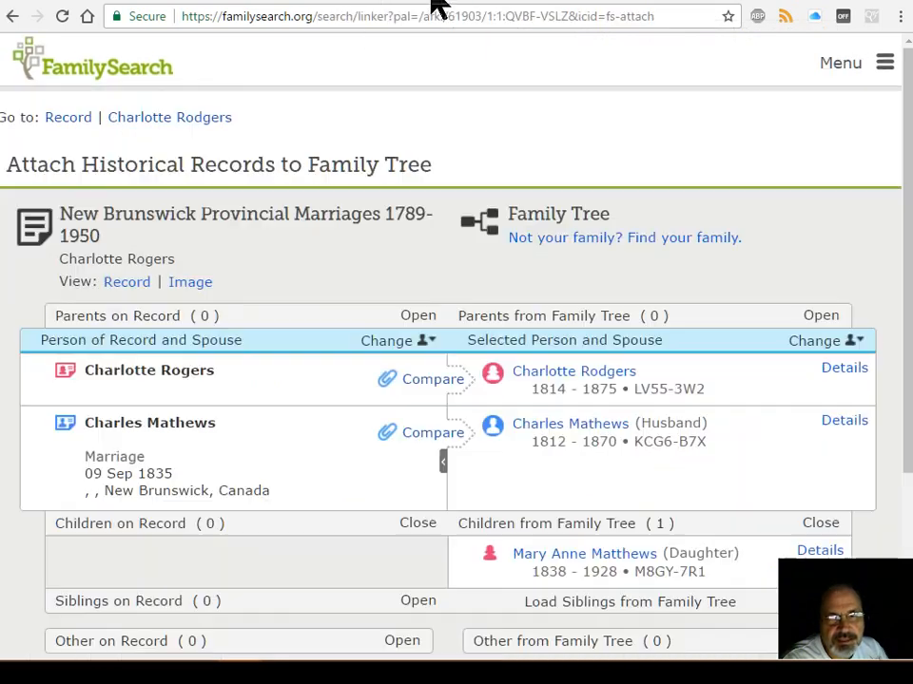
{"action": "left_click", "coordinate": [288, 8]}
Step: Open the ancestor's New Brunswick Provincial Marriages 1789-1950 record, where she appears as spouse, from the search results
{"action": "scroll", "coordinate": [353, 229], "scroll_direction": "down", "scroll_amount": 1}
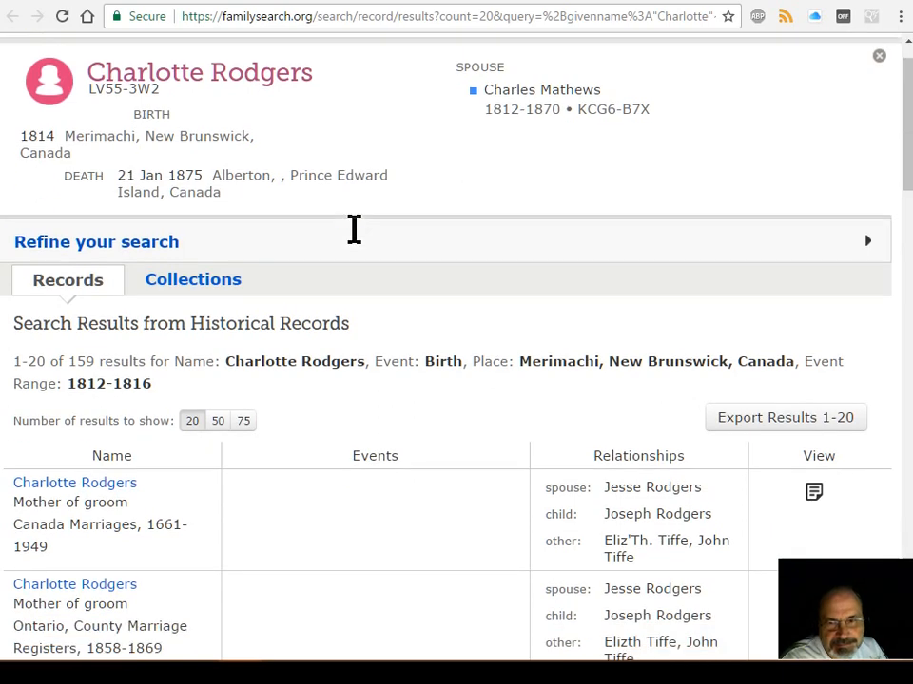
{"action": "scroll", "coordinate": [354, 229], "scroll_direction": "down", "scroll_amount": 1}
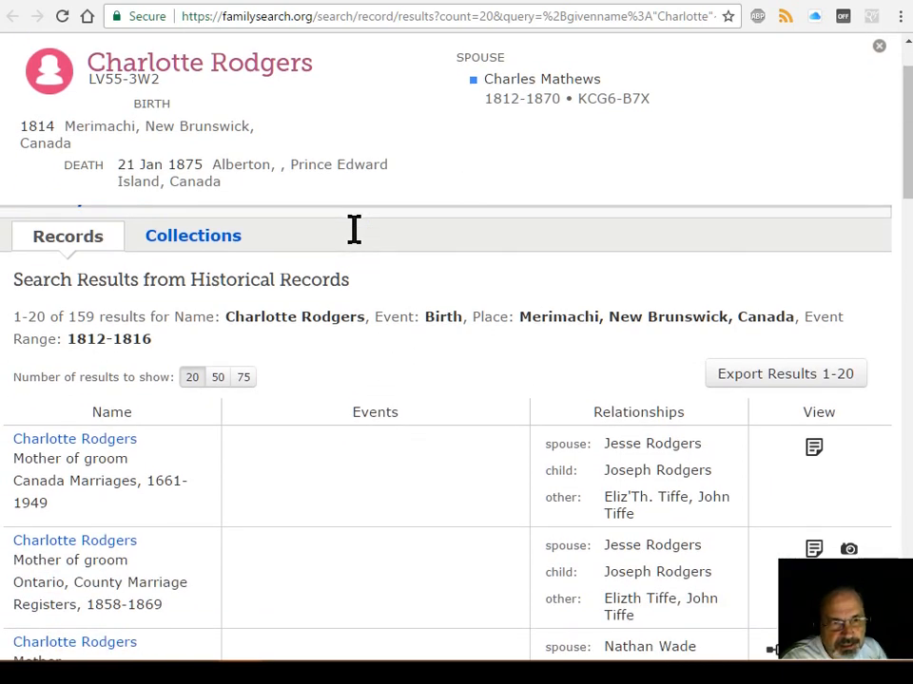
{"action": "scroll", "coordinate": [354, 229], "scroll_direction": "down", "scroll_amount": 2}
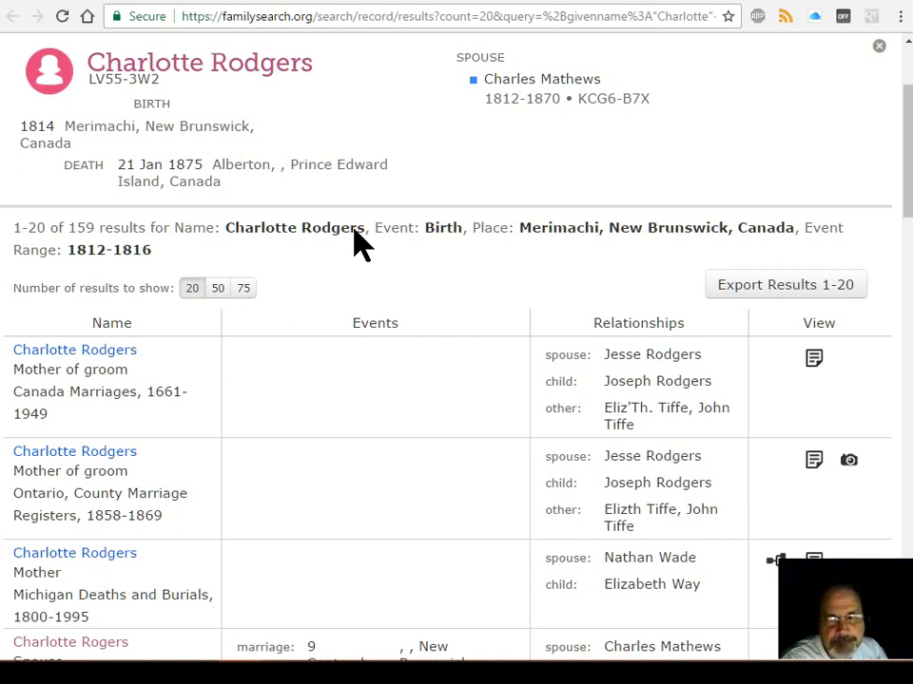
{"action": "scroll", "coordinate": [354, 230], "scroll_direction": "down", "scroll_amount": 6}
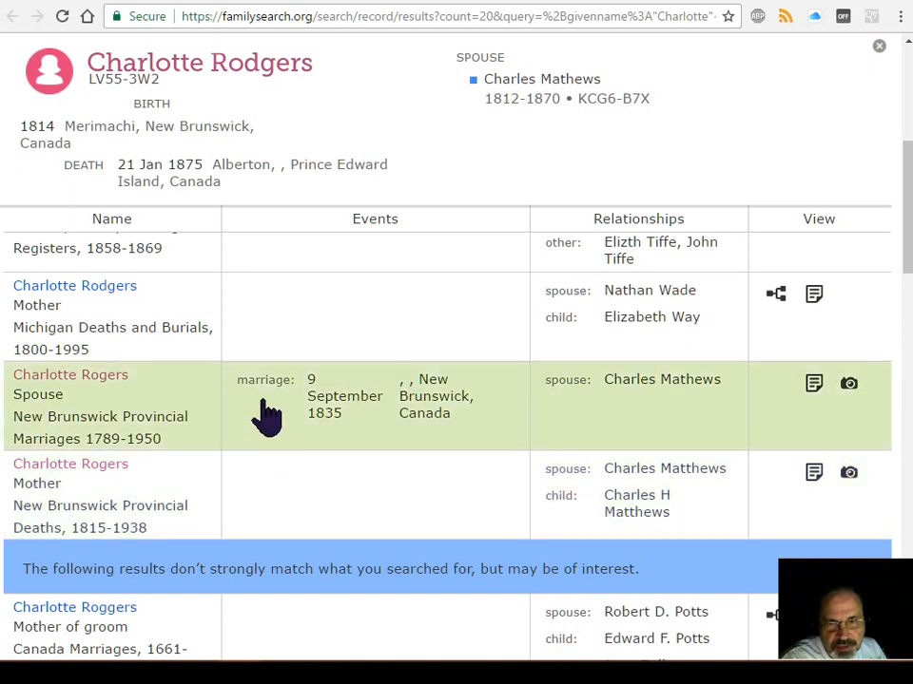
{"action": "left_click", "coordinate": [69, 378]}
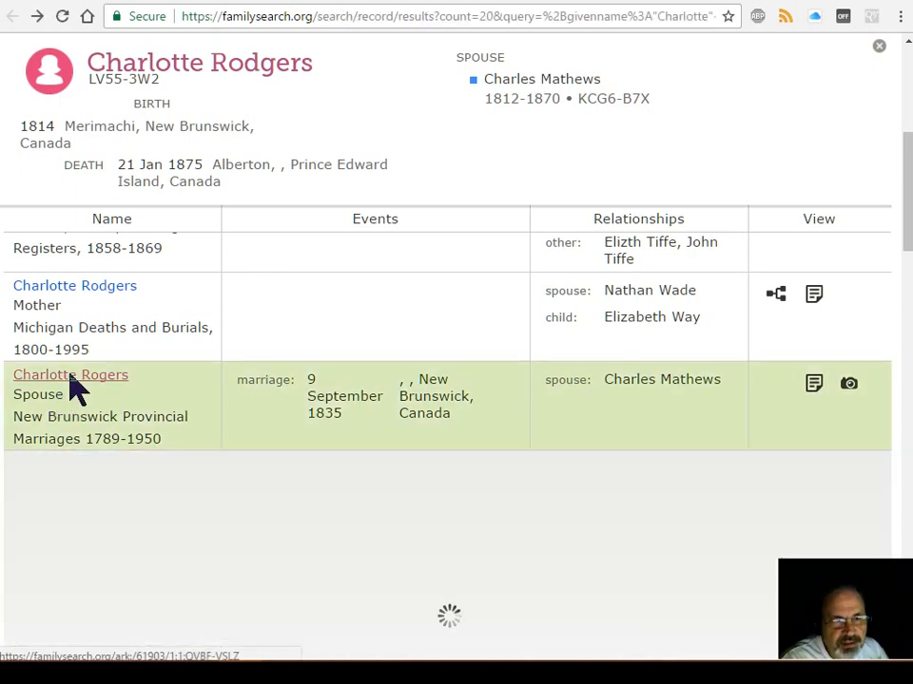
{"action": "scroll", "coordinate": [198, 383], "scroll_direction": "down", "scroll_amount": 4}
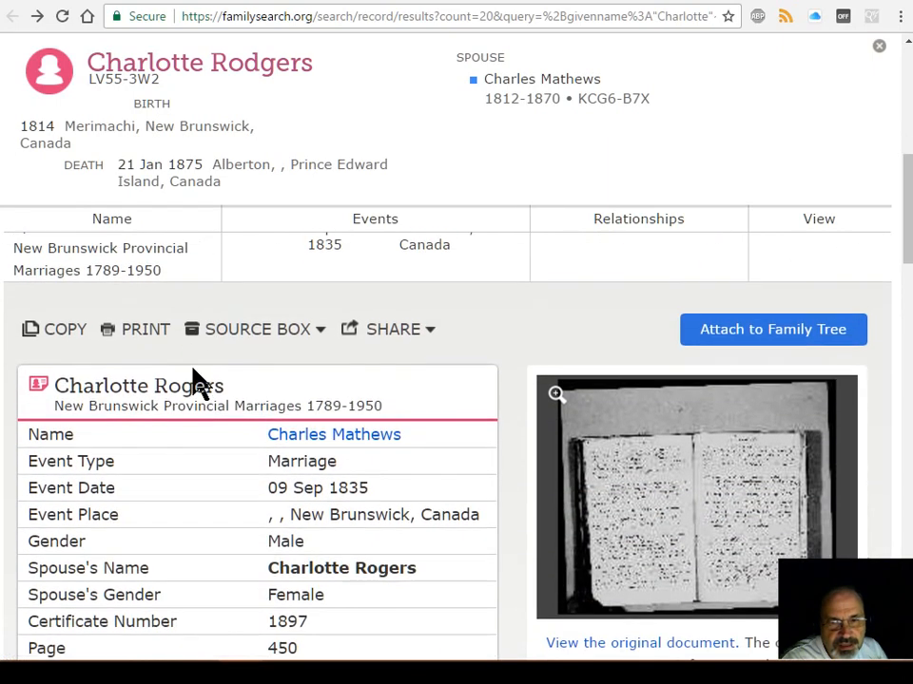
Step: Attach the New Brunswick marriage record to the wife's Family Tree entry with the reason "Information matches"
{"action": "scroll", "coordinate": [196, 375], "scroll_direction": "up", "scroll_amount": 1}
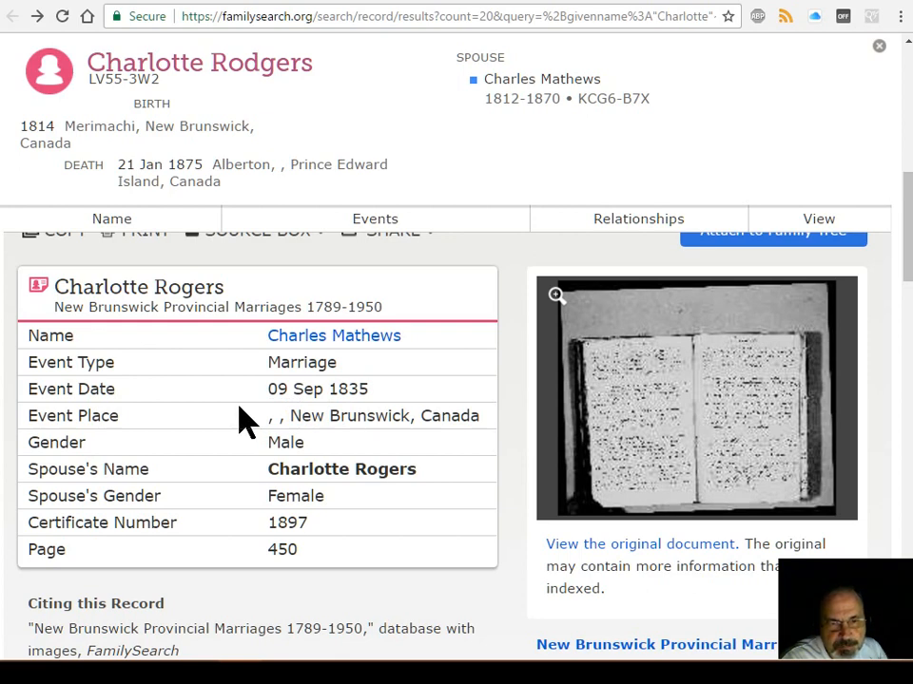
{"action": "scroll", "coordinate": [245, 421], "scroll_direction": "up", "scroll_amount": 1}
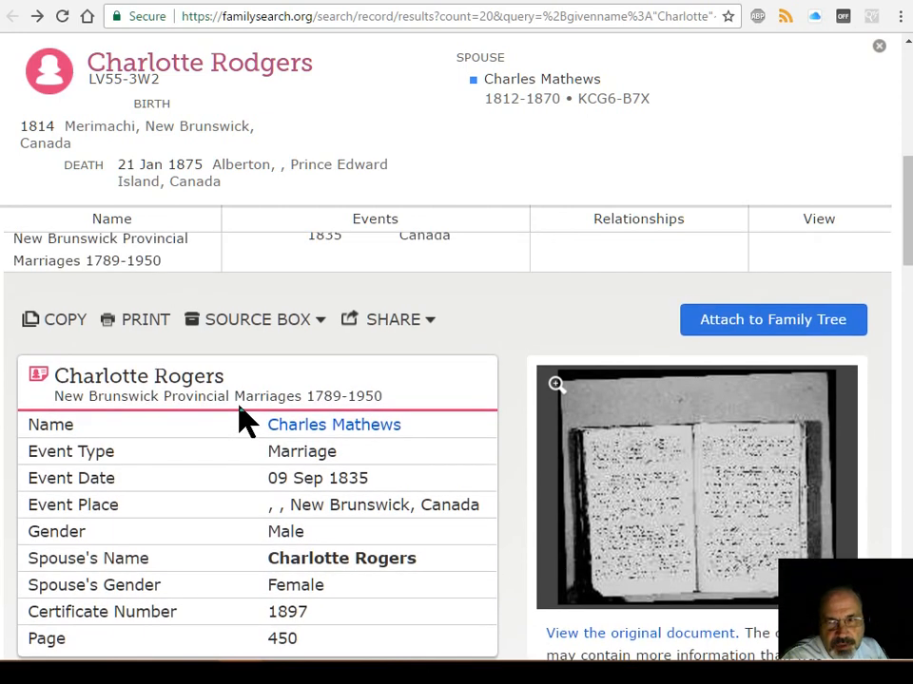
{"action": "left_click", "coordinate": [758, 328]}
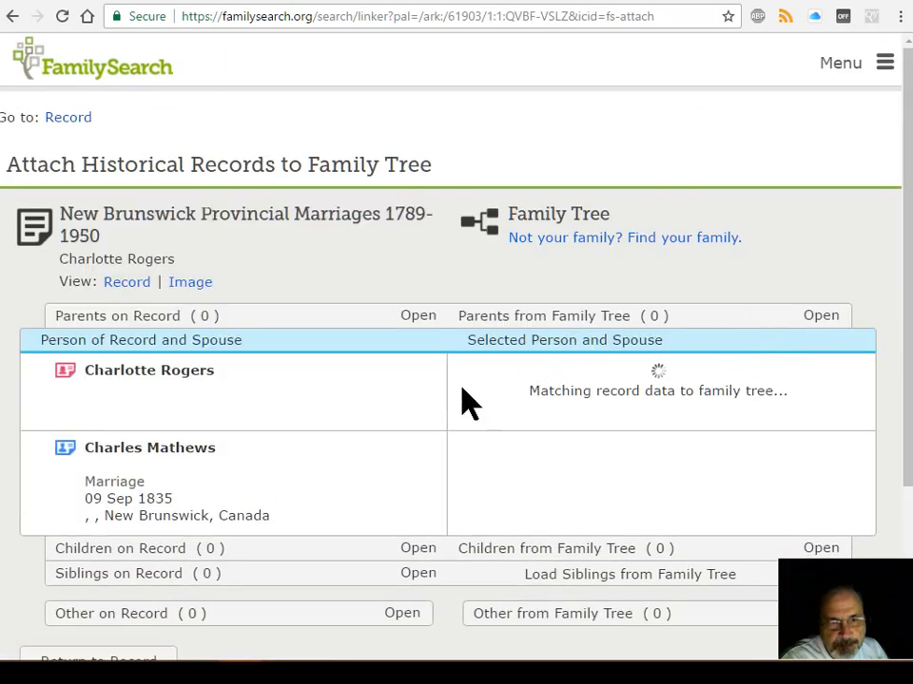
{"action": "scroll", "coordinate": [415, 419], "scroll_direction": "down", "scroll_amount": 1}
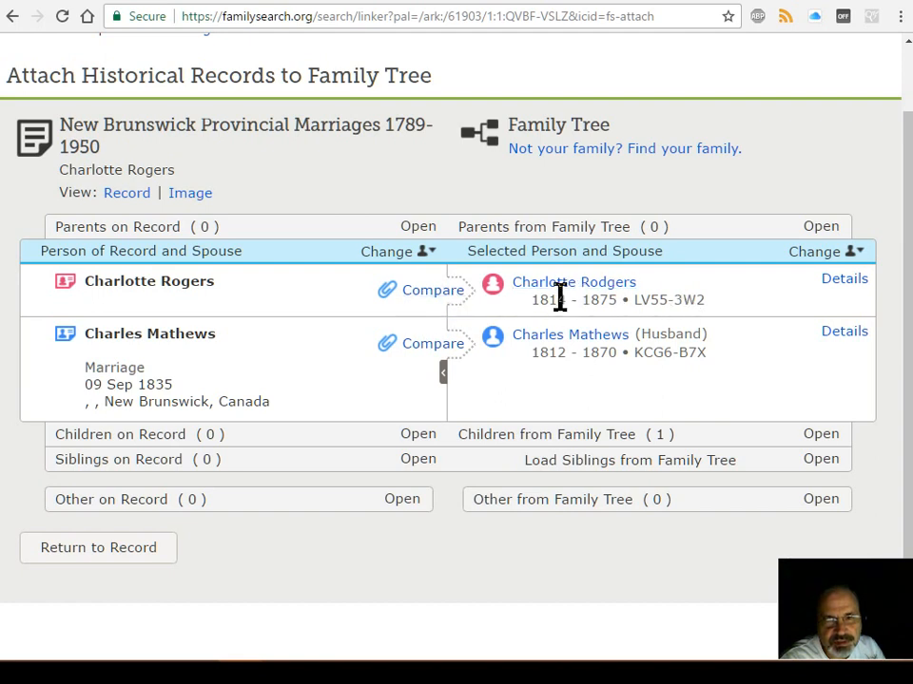
{"action": "left_click", "coordinate": [431, 295]}
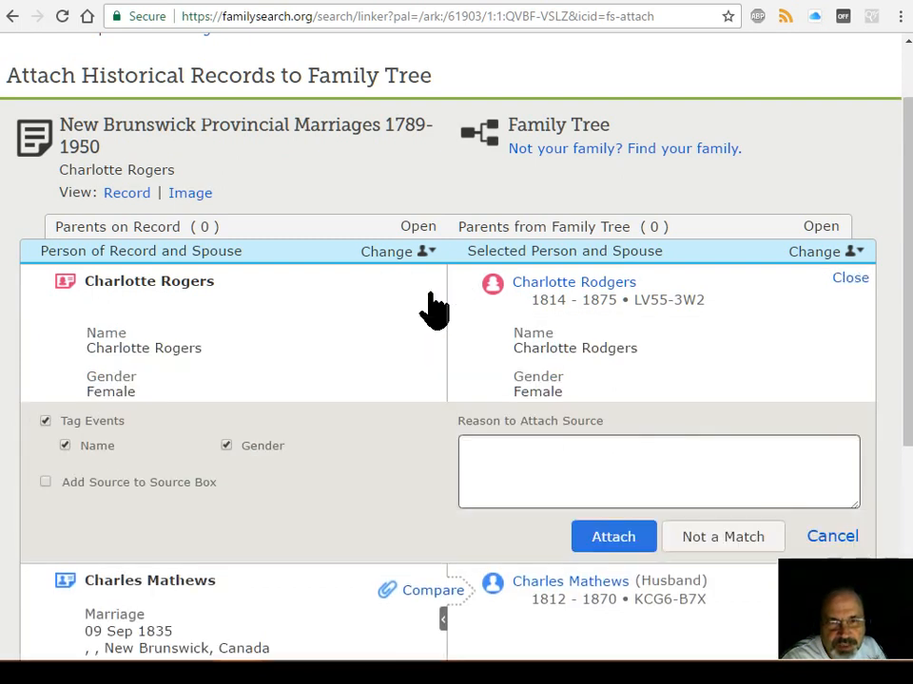
{"action": "scroll", "coordinate": [415, 316], "scroll_direction": "down", "scroll_amount": 1}
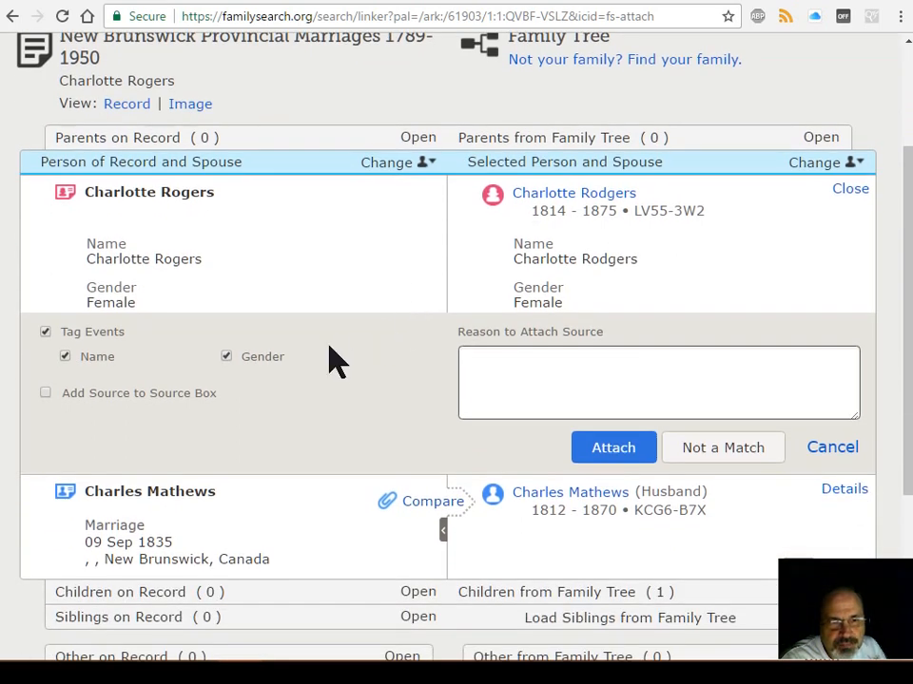
{"action": "scroll", "coordinate": [368, 369], "scroll_direction": "down", "scroll_amount": 1}
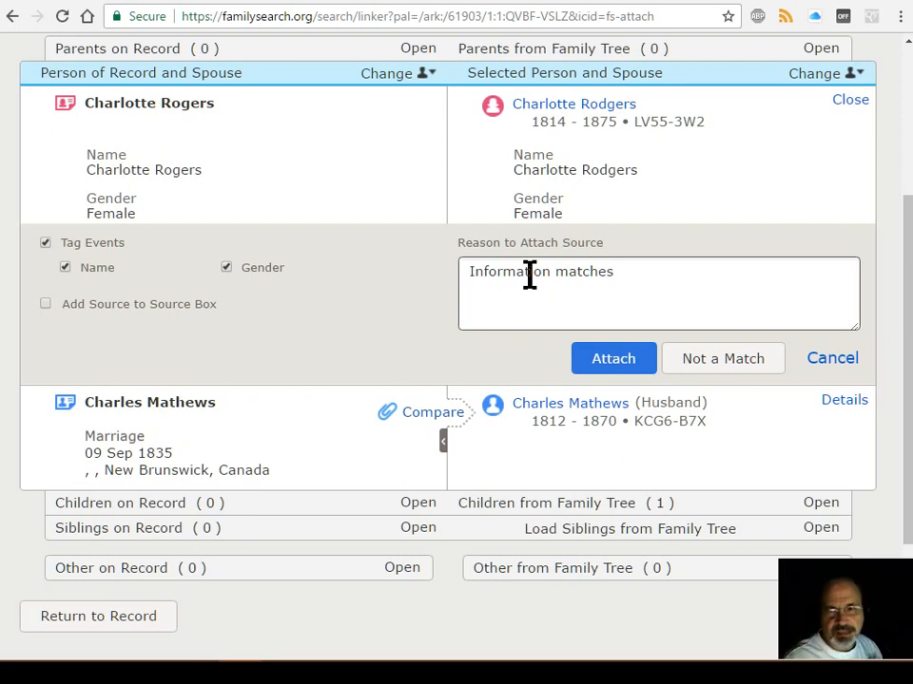
{"action": "left_click", "coordinate": [611, 365]}
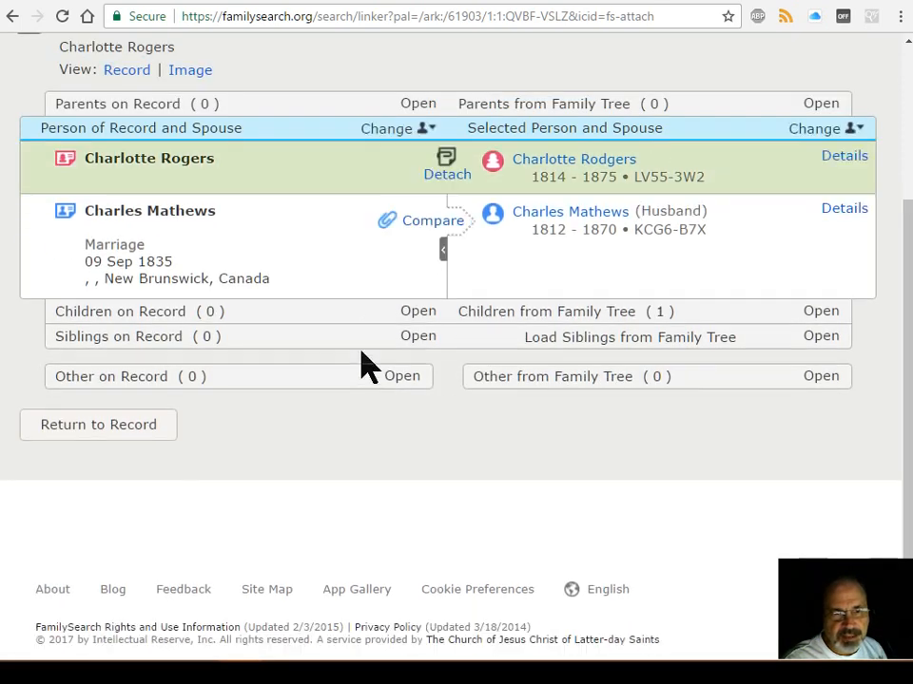
Step: Add the 09 Sep 1835 New Brunswick marriage to the husband's entry and attach the record to him with the reason "Information matches"
{"action": "left_click", "coordinate": [433, 222]}
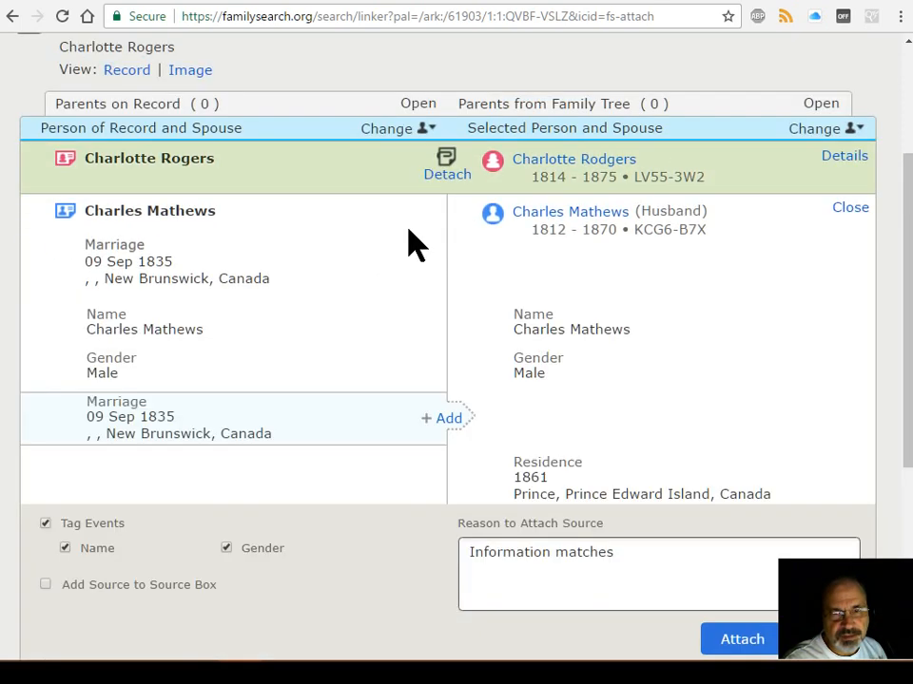
{"action": "scroll", "coordinate": [394, 418], "scroll_direction": "down", "scroll_amount": 1}
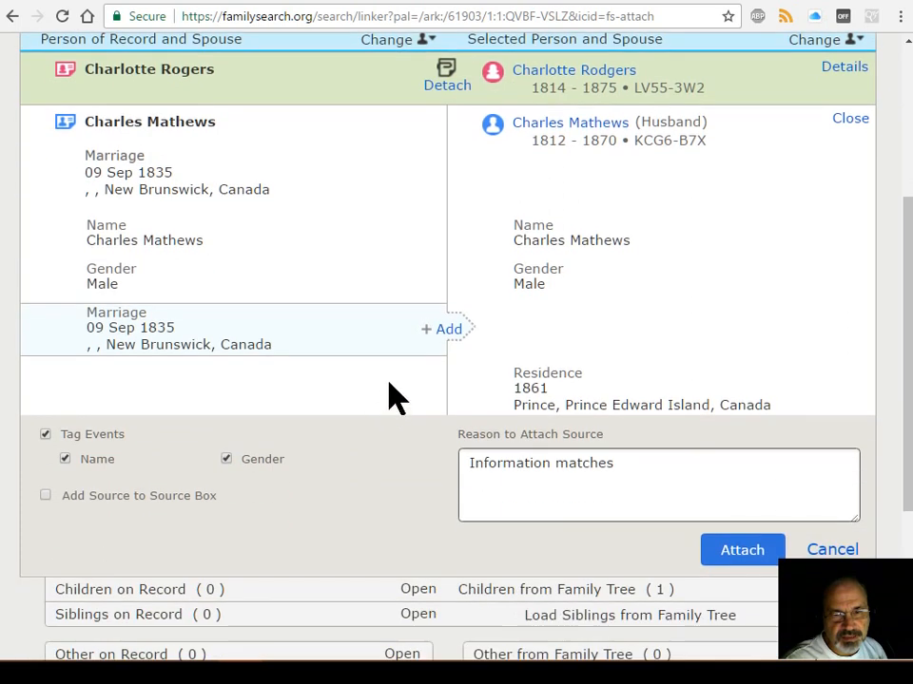
{"action": "left_click", "coordinate": [450, 332]}
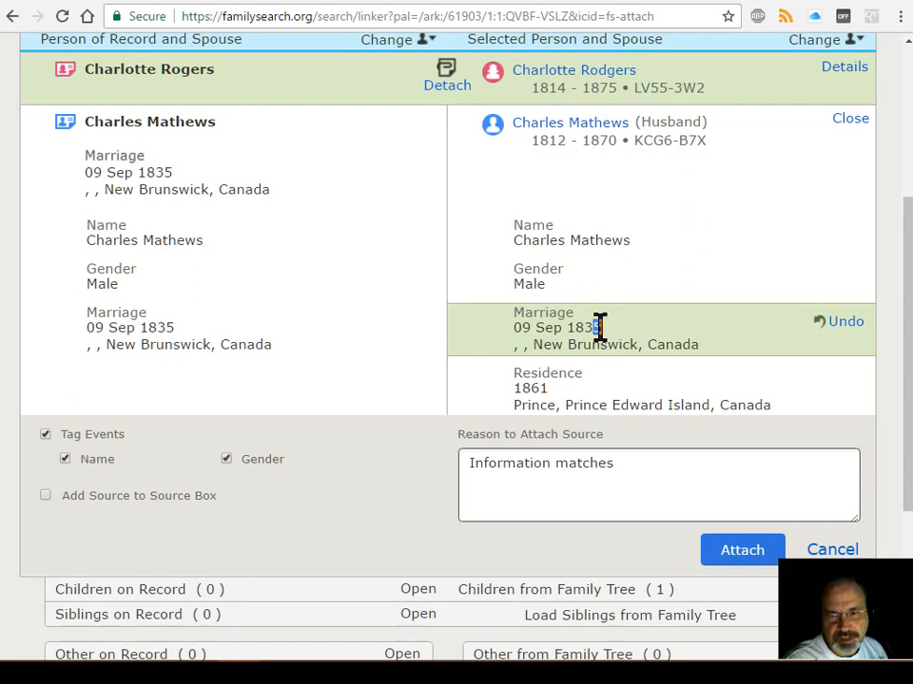
{"action": "left_click_drag", "start_coordinate": [598, 327], "coordinate": [521, 339]}
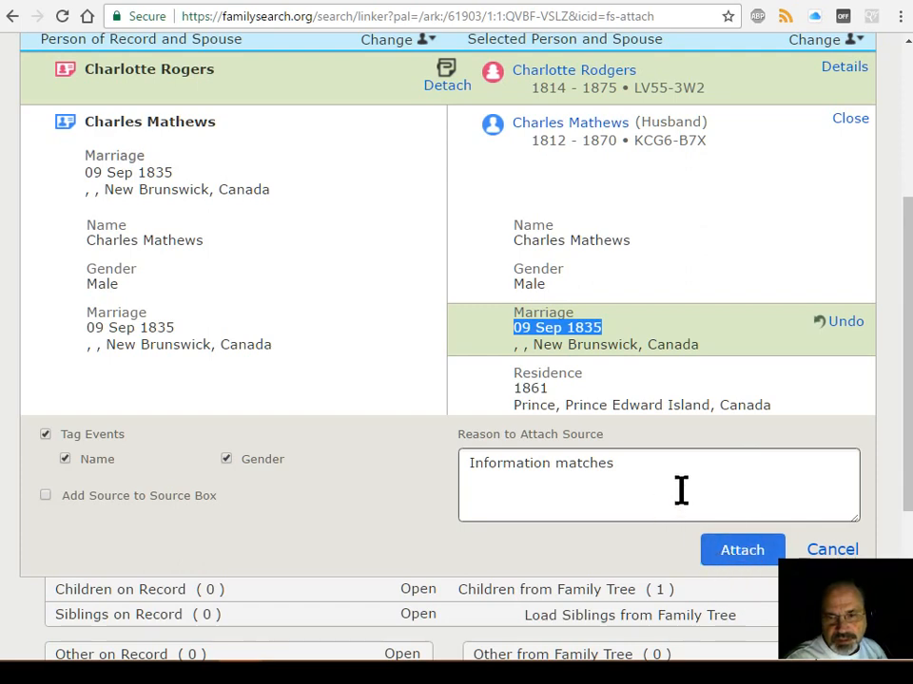
{"action": "left_click", "coordinate": [742, 558]}
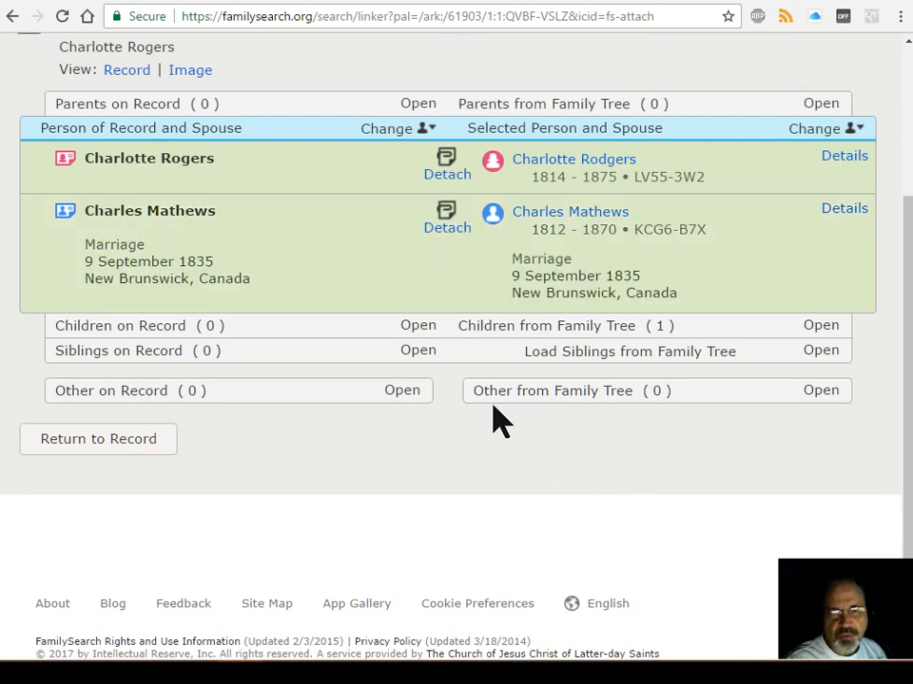
Step: Return to the wife's FamilySearch person page and reload it to check her attached sources
{"action": "left_click", "coordinate": [197, 1]}
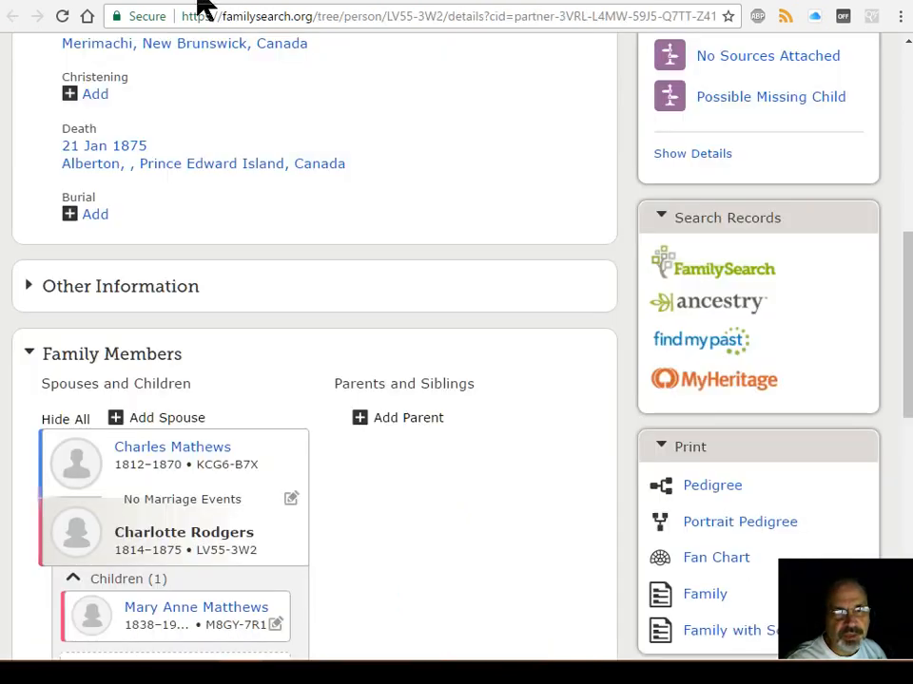
{"action": "left_click", "coordinate": [60, 17]}
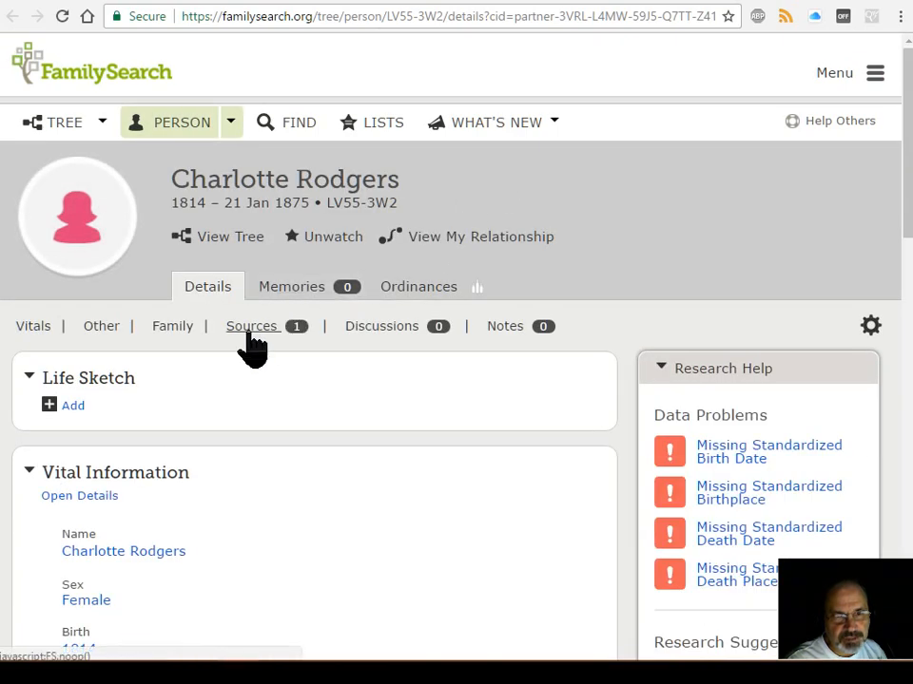
Step: Check the source attached to the wife's person page, along with her marriage entry and vital information
{"action": "left_click", "coordinate": [252, 328]}
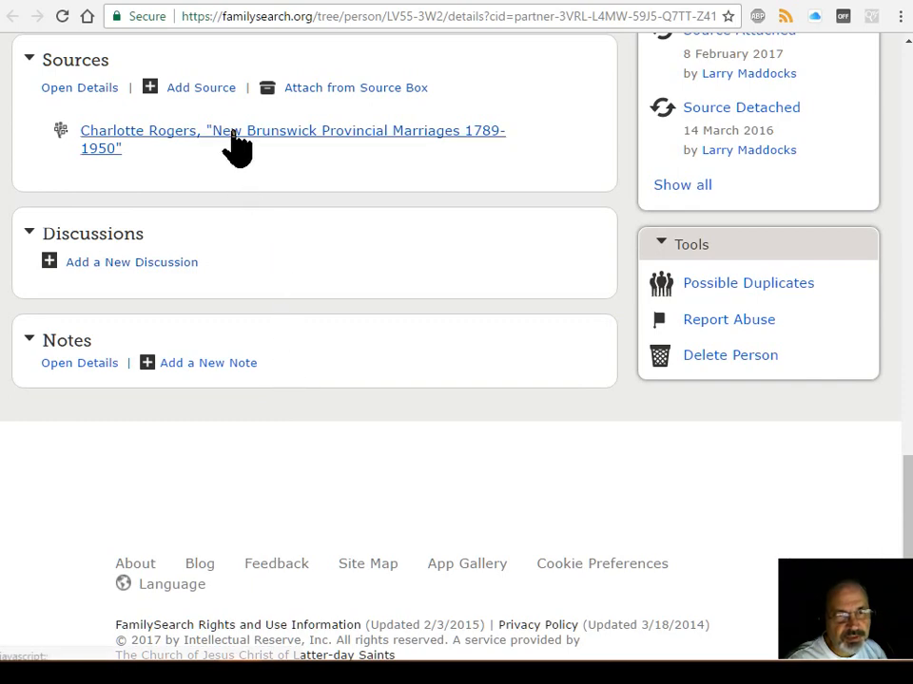
{"action": "scroll", "coordinate": [309, 176], "scroll_direction": "up", "scroll_amount": 5}
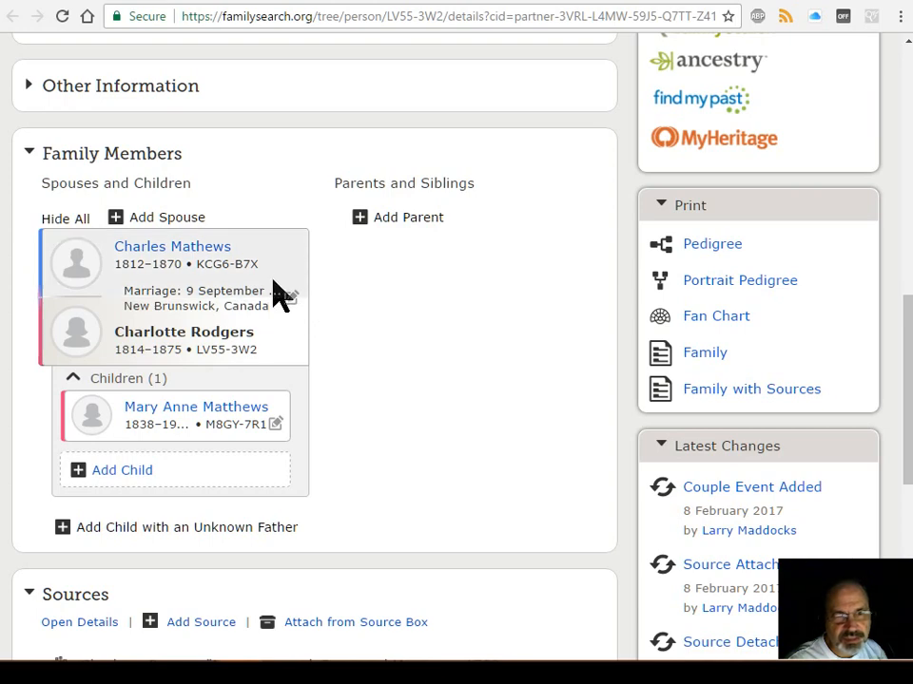
{"action": "scroll", "coordinate": [284, 276], "scroll_direction": "up", "scroll_amount": 4}
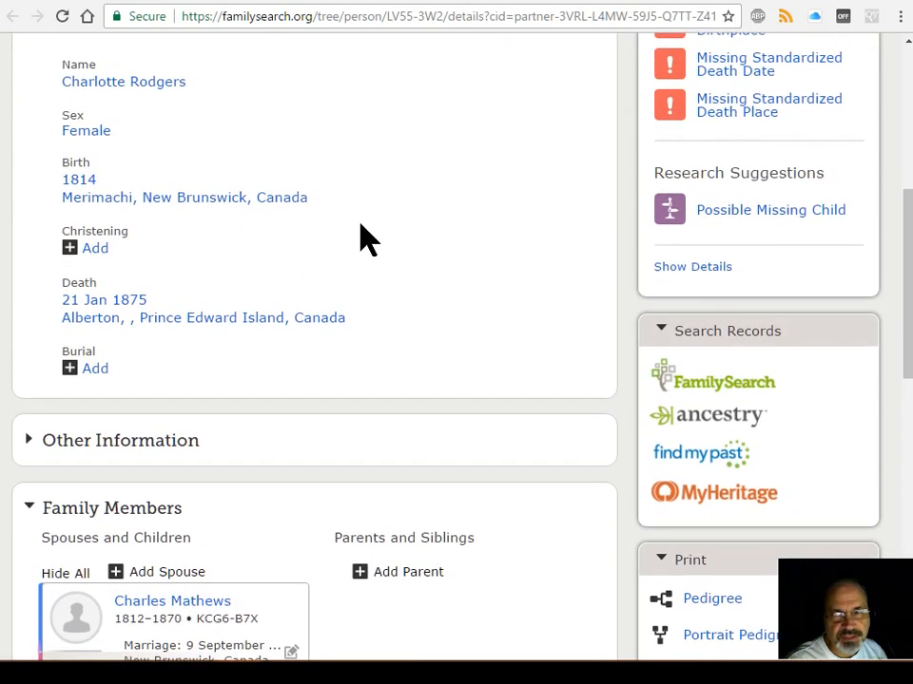
{"action": "scroll", "coordinate": [433, 209], "scroll_direction": "up", "scroll_amount": 3}
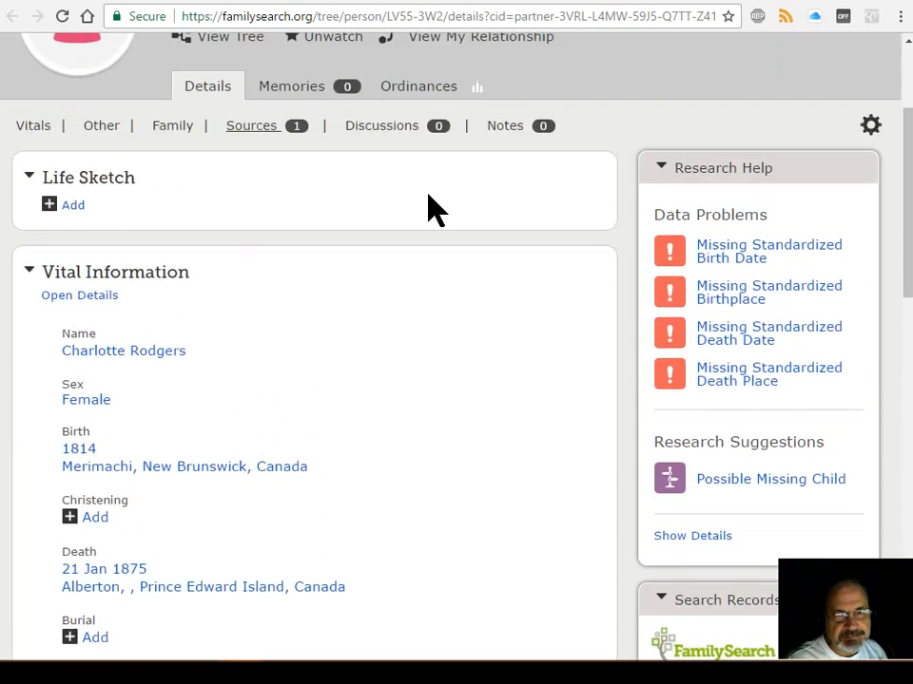
{"action": "scroll", "coordinate": [431, 207], "scroll_direction": "up", "scroll_amount": 1}
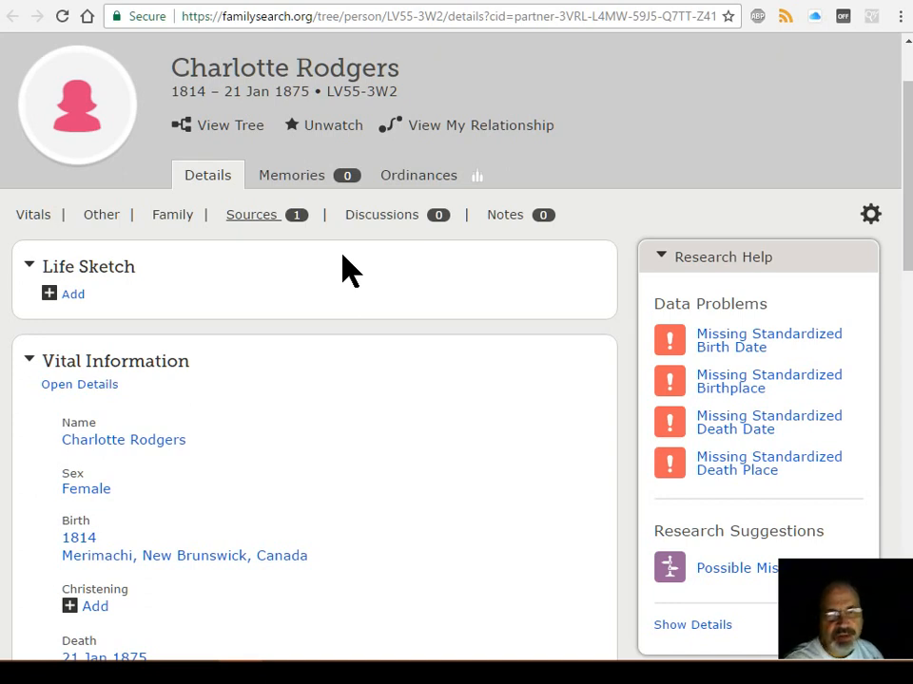
Step: Review the wife's vital information, listed children and research suggestions for a possible missing child
{"action": "scroll", "coordinate": [350, 270], "scroll_direction": "down", "scroll_amount": 1}
{"action": "scroll", "coordinate": [350, 270], "scroll_direction": "down", "scroll_amount": 1}
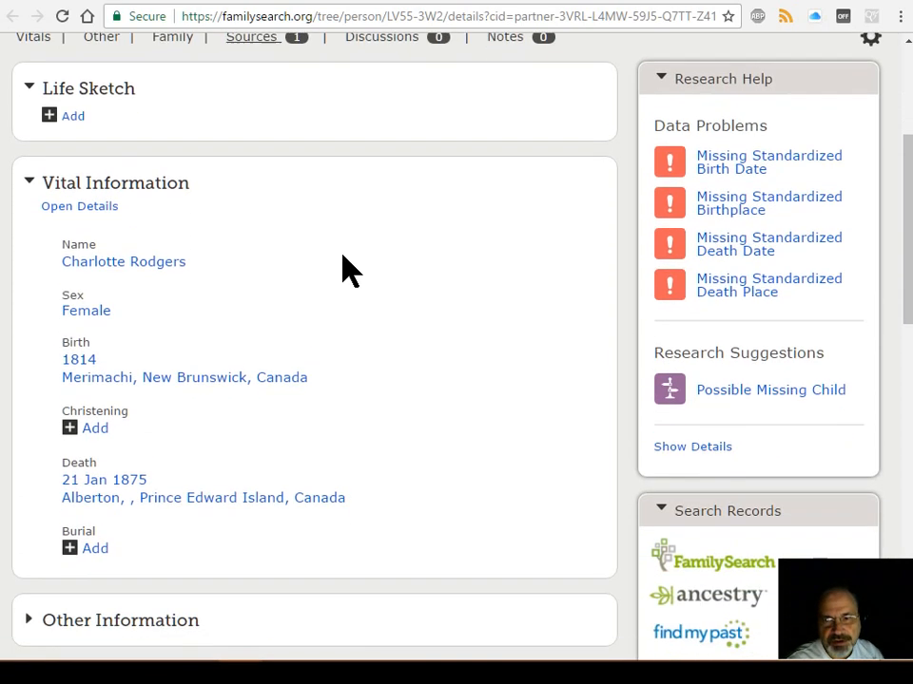
{"action": "scroll", "coordinate": [350, 270], "scroll_direction": "up", "scroll_amount": 1}
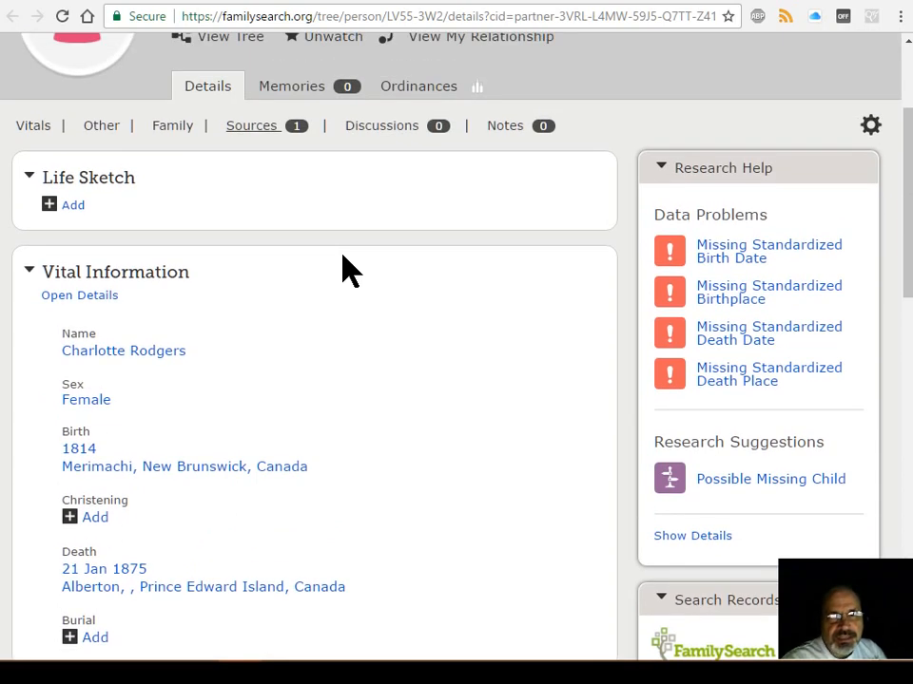
{"action": "scroll", "coordinate": [350, 271], "scroll_direction": "down", "scroll_amount": 5}
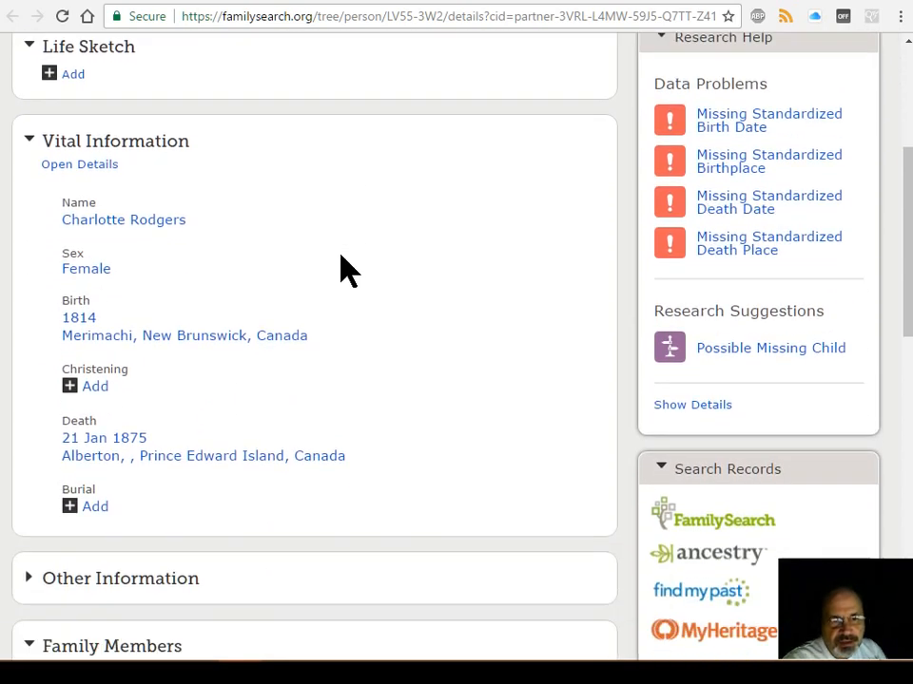
{"action": "scroll", "coordinate": [148, 540], "scroll_direction": "down", "scroll_amount": 1}
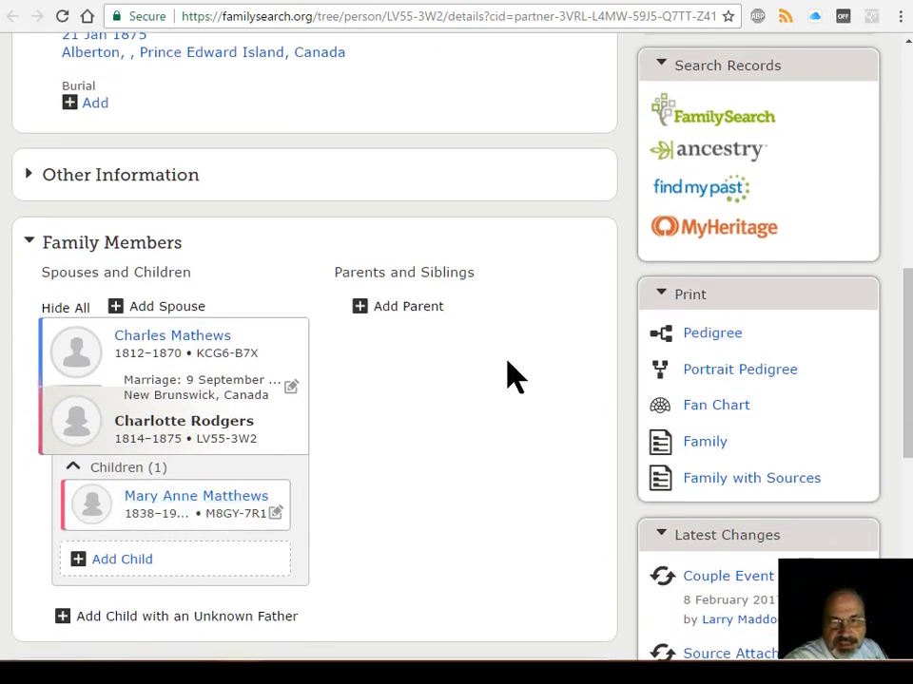
{"action": "scroll", "coordinate": [513, 373], "scroll_direction": "up", "scroll_amount": 3}
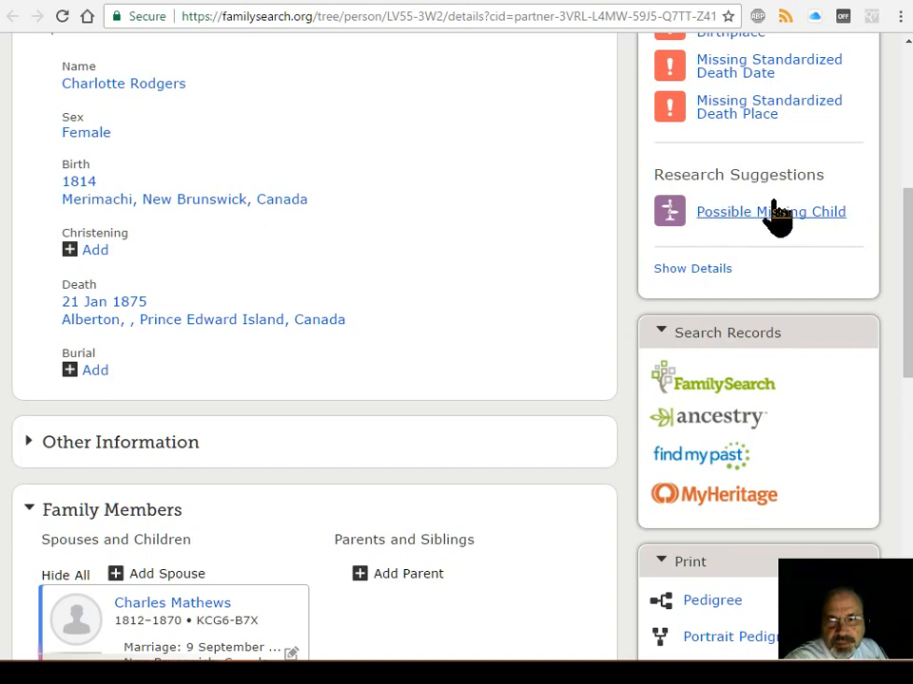
{"action": "scroll", "coordinate": [465, 372], "scroll_direction": "down", "scroll_amount": 3}
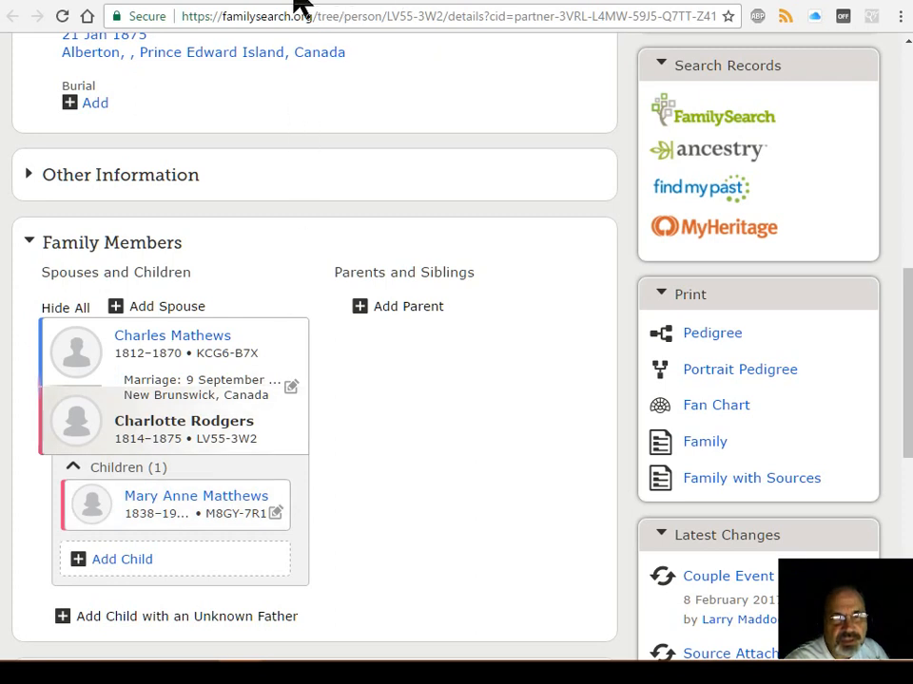
{"action": "scroll", "coordinate": [549, 395], "scroll_direction": "up", "scroll_amount": 2}
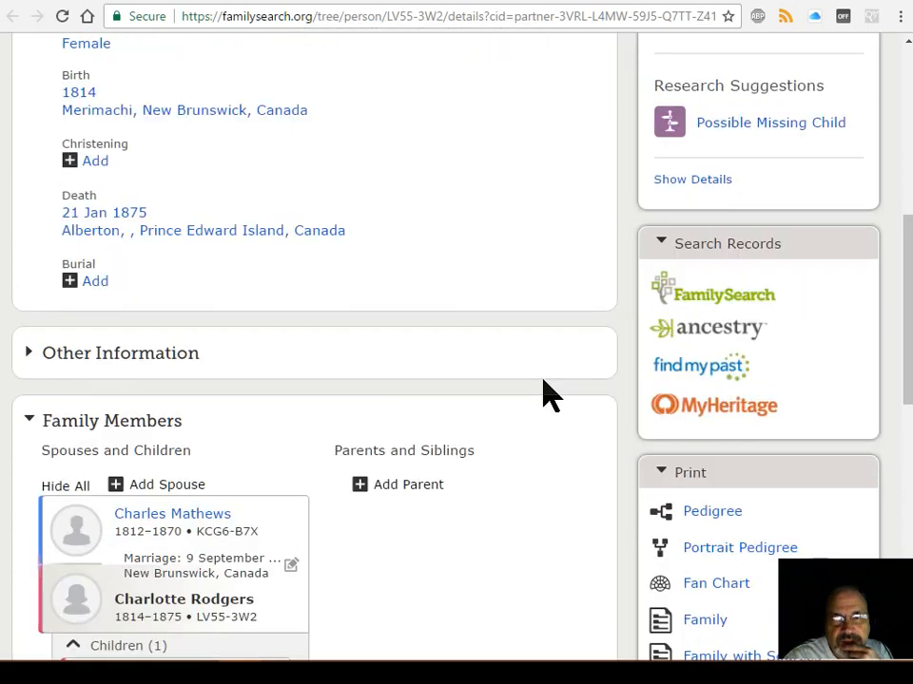
Step: Search FamilySearch's historical records for the wife from her person page and expand the search refinement form
{"action": "left_click", "coordinate": [713, 309]}
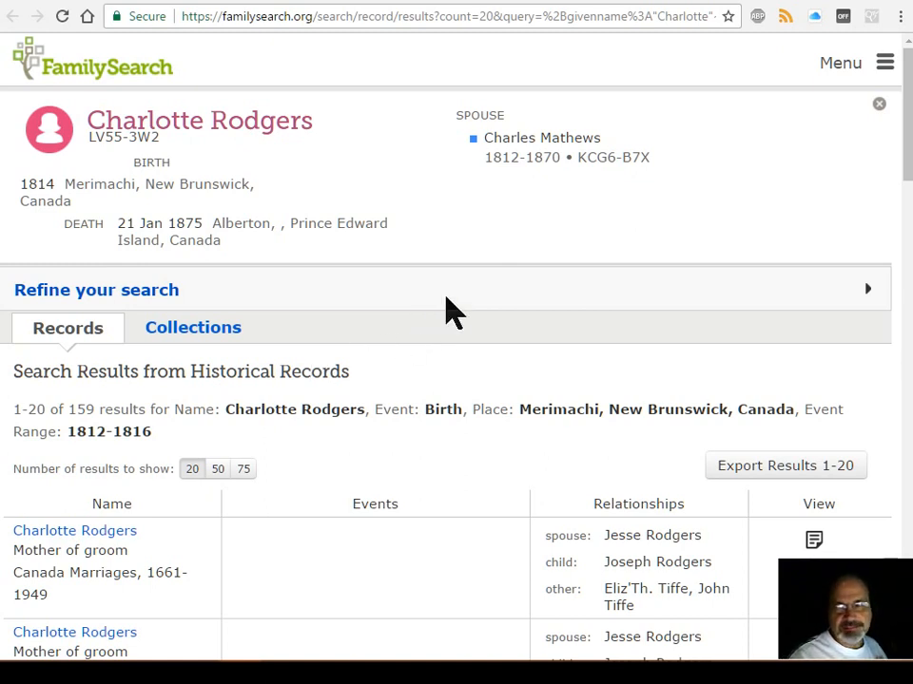
{"action": "left_click", "coordinate": [886, 67]}
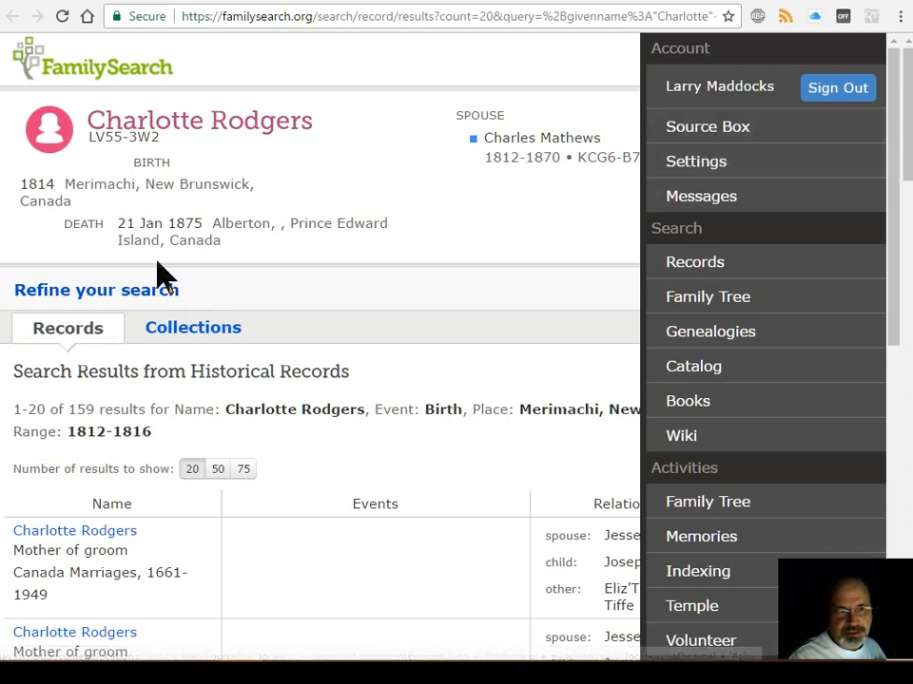
{"action": "left_click", "coordinate": [140, 308]}
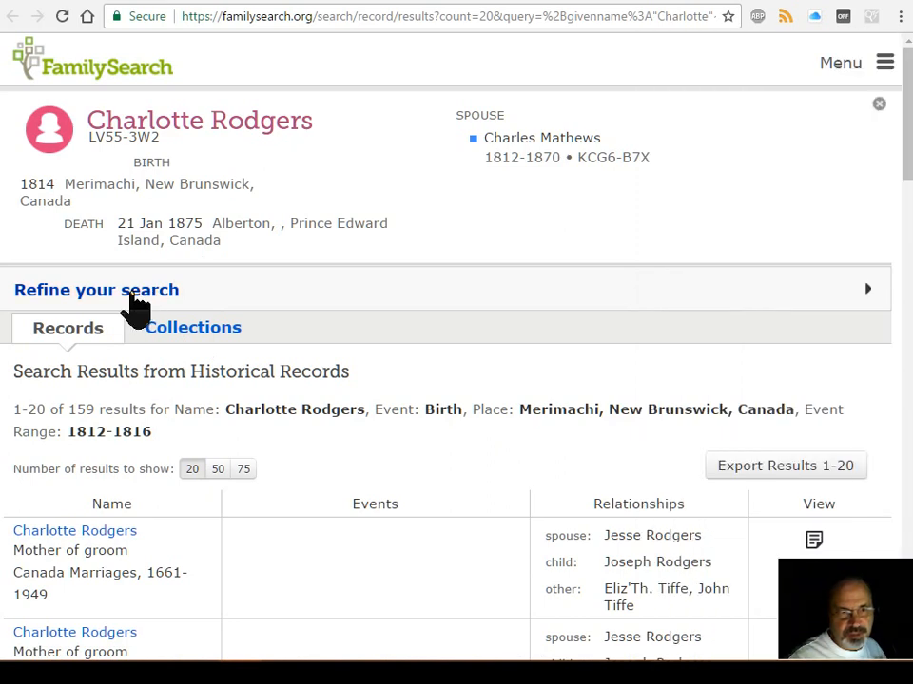
{"action": "left_click", "coordinate": [133, 295]}
{"action": "scroll", "coordinate": [323, 307], "scroll_direction": "down", "scroll_amount": 1}
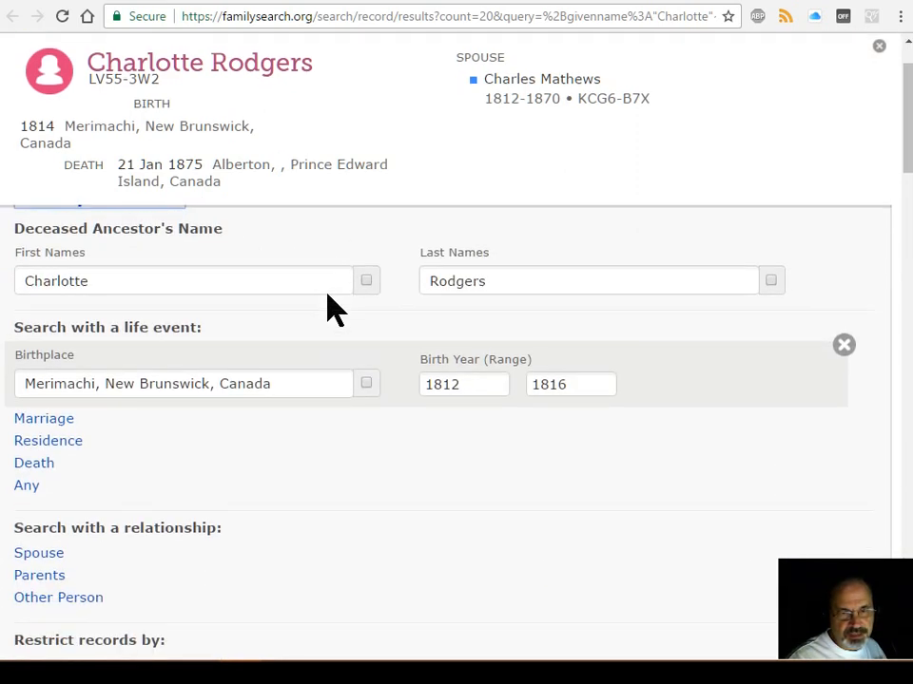
{"action": "scroll", "coordinate": [328, 295], "scroll_direction": "up", "scroll_amount": 1}
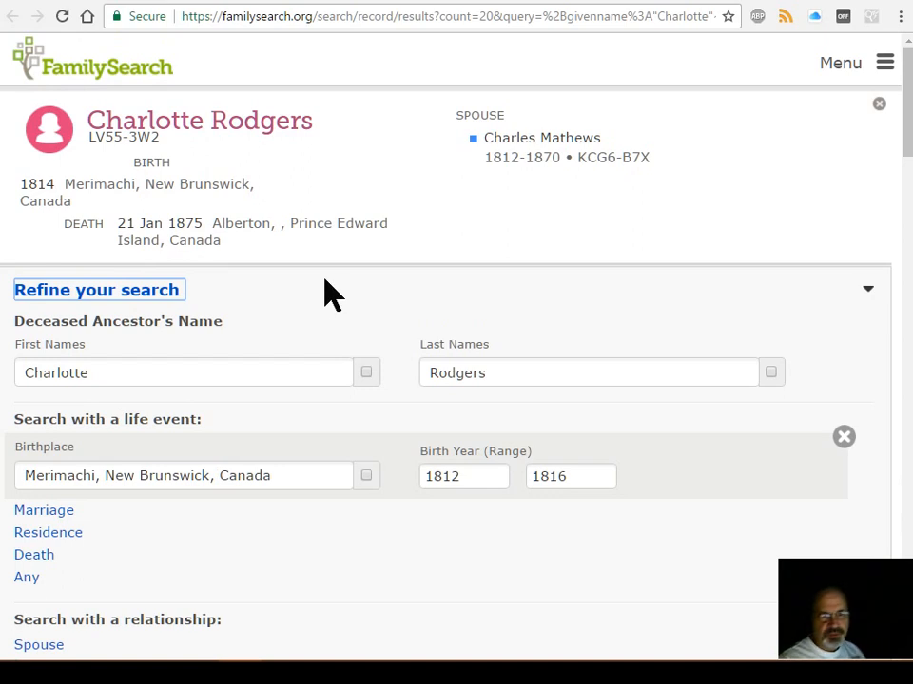
Step: Refine the record search by adding the husband's last name as the spouse relationship, and update the results
{"action": "scroll", "coordinate": [318, 316], "scroll_direction": "down", "scroll_amount": 1}
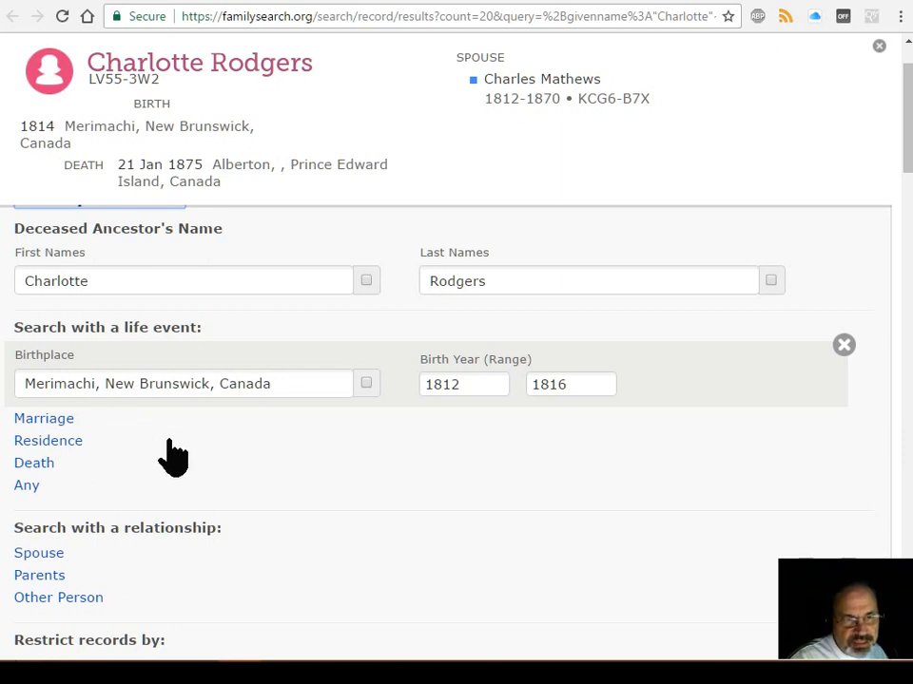
{"action": "scroll", "coordinate": [174, 456], "scroll_direction": "down", "scroll_amount": 1}
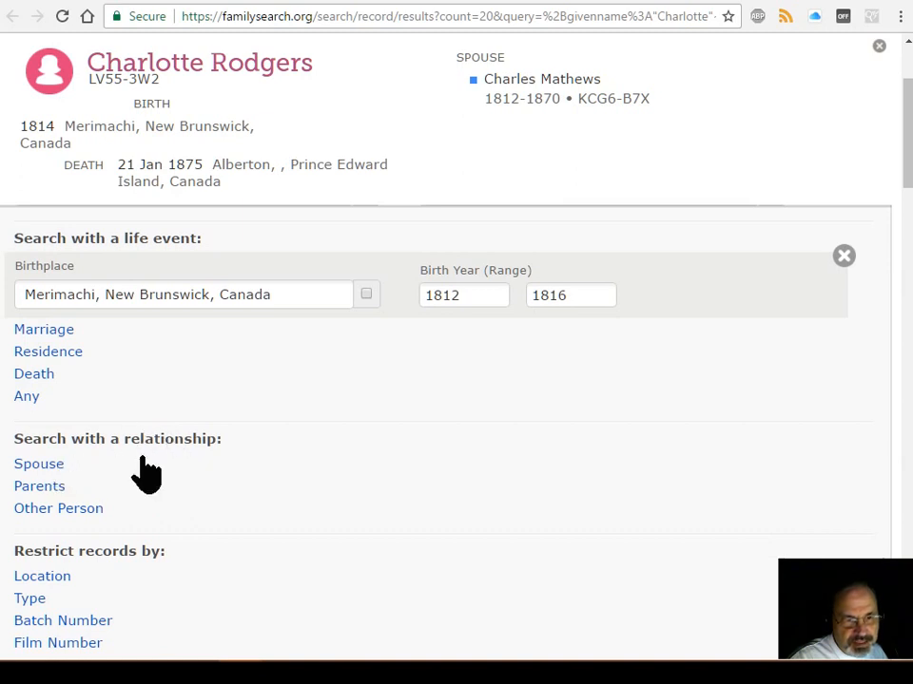
{"action": "scroll", "coordinate": [146, 475], "scroll_direction": "down", "scroll_amount": 1}
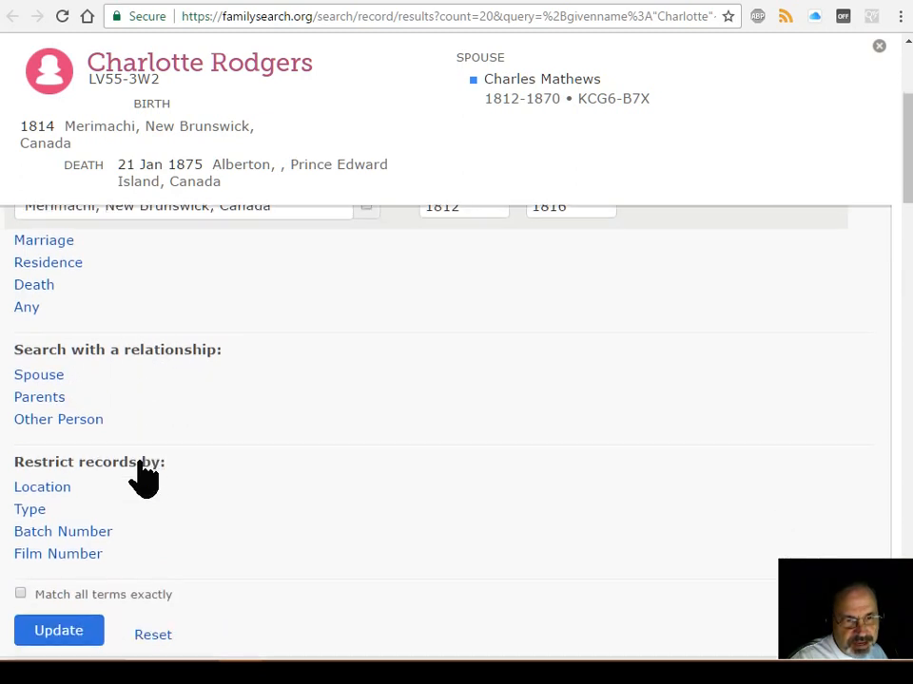
{"action": "left_click", "coordinate": [43, 377]}
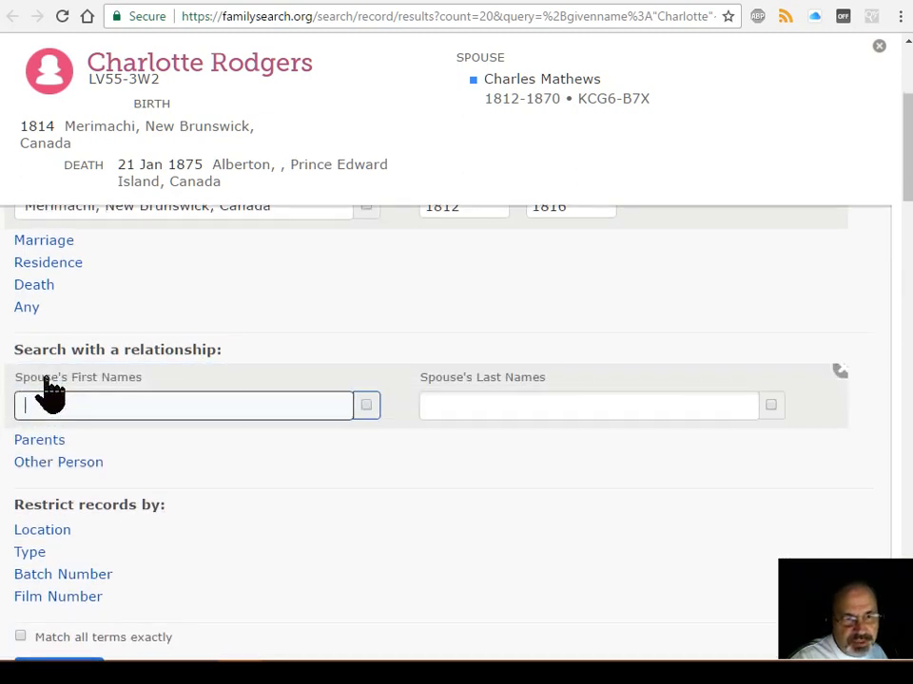
{"action": "left_click", "coordinate": [446, 398]}
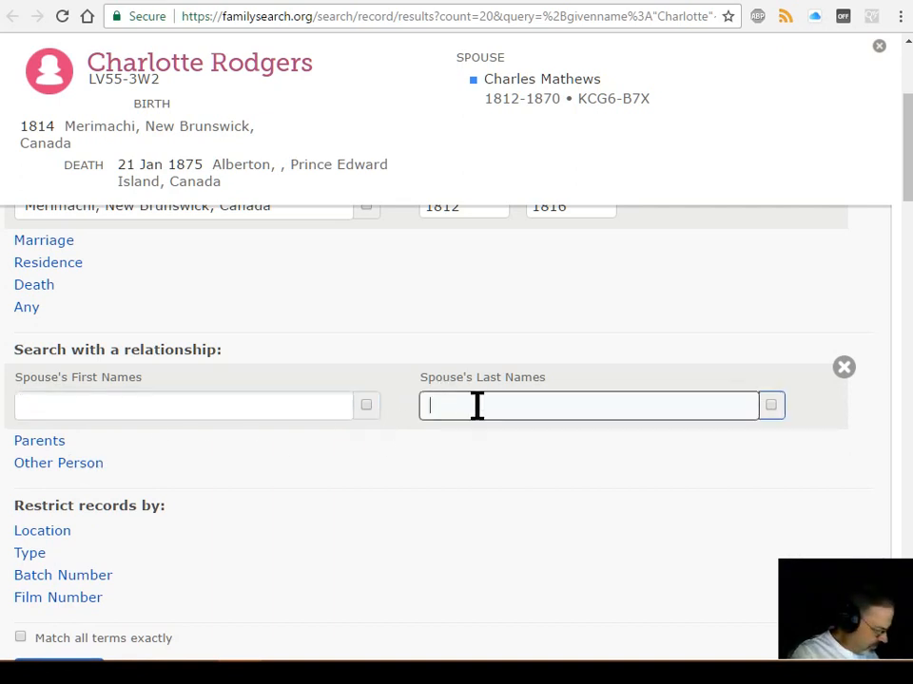
{"action": "type", "text": "Mat"}
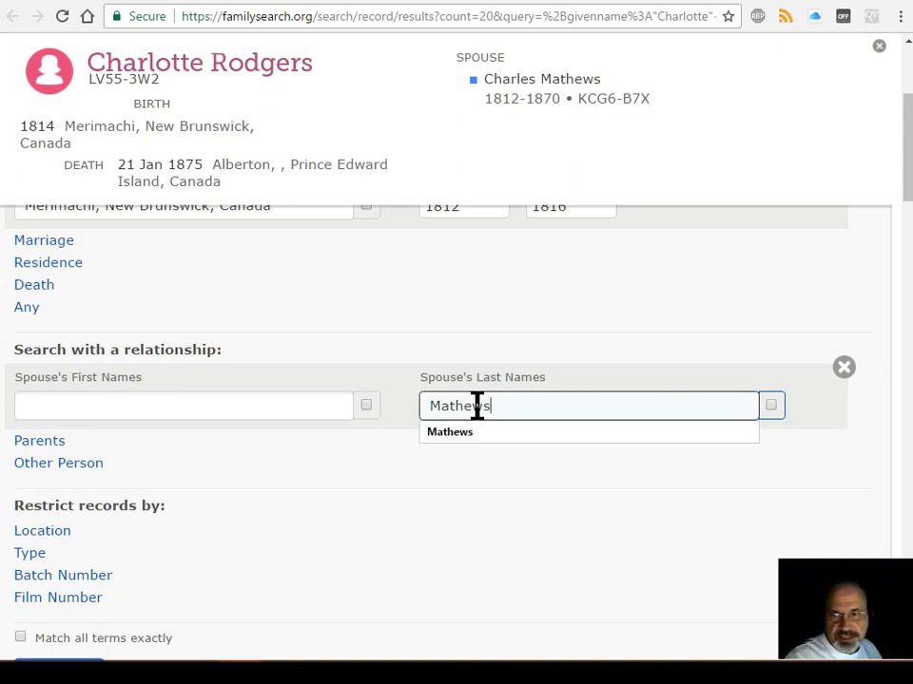
{"action": "type", "text": "hews"}
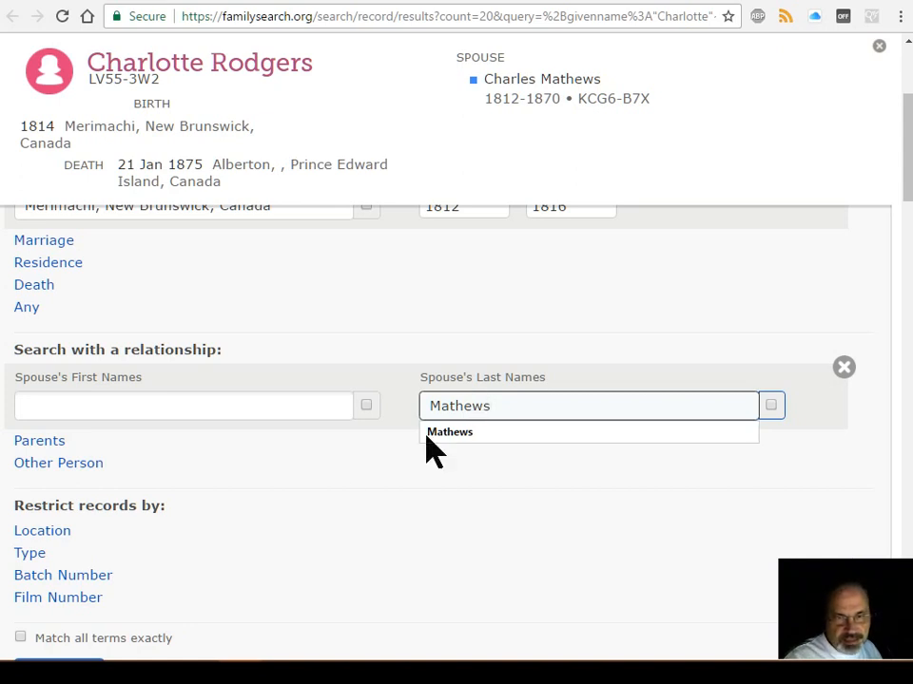
{"action": "left_click", "coordinate": [429, 435]}
{"action": "scroll", "coordinate": [357, 499], "scroll_direction": "down", "scroll_amount": 3}
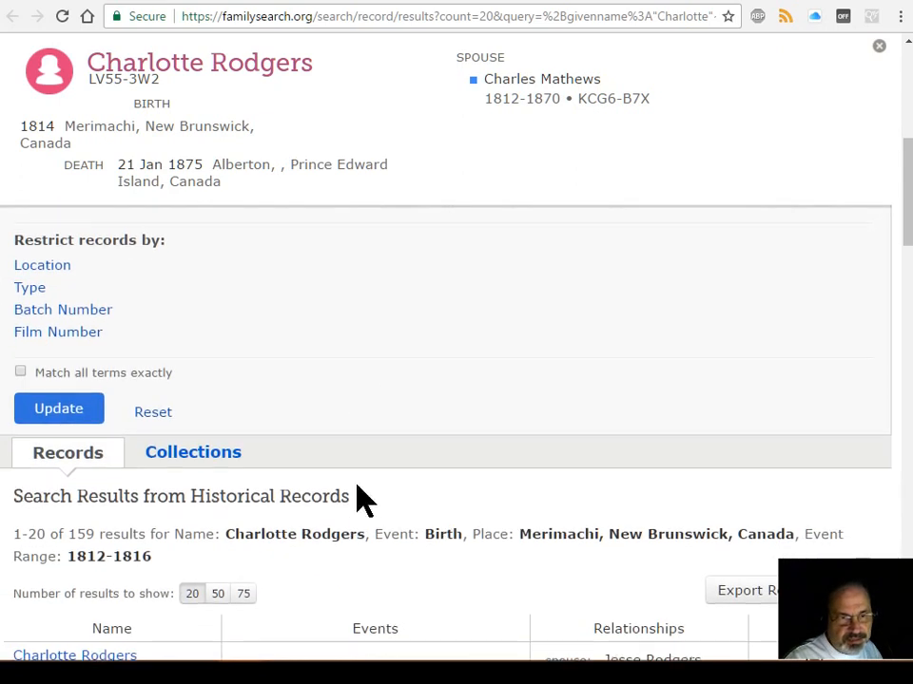
{"action": "scroll", "coordinate": [361, 499], "scroll_direction": "up", "scroll_amount": 1}
{"action": "left_click", "coordinate": [57, 502]}
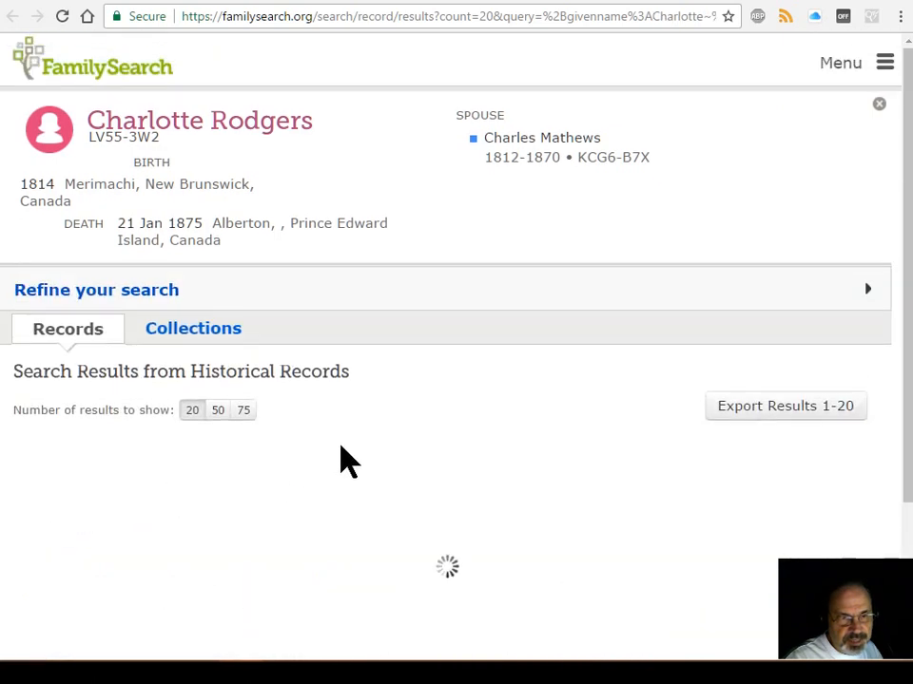
Step: Open the New Brunswick Provincial Deaths, 1815-1938 record listing the wife as mother and examine the son's details
{"action": "scroll", "coordinate": [419, 461], "scroll_direction": "down", "scroll_amount": 3}
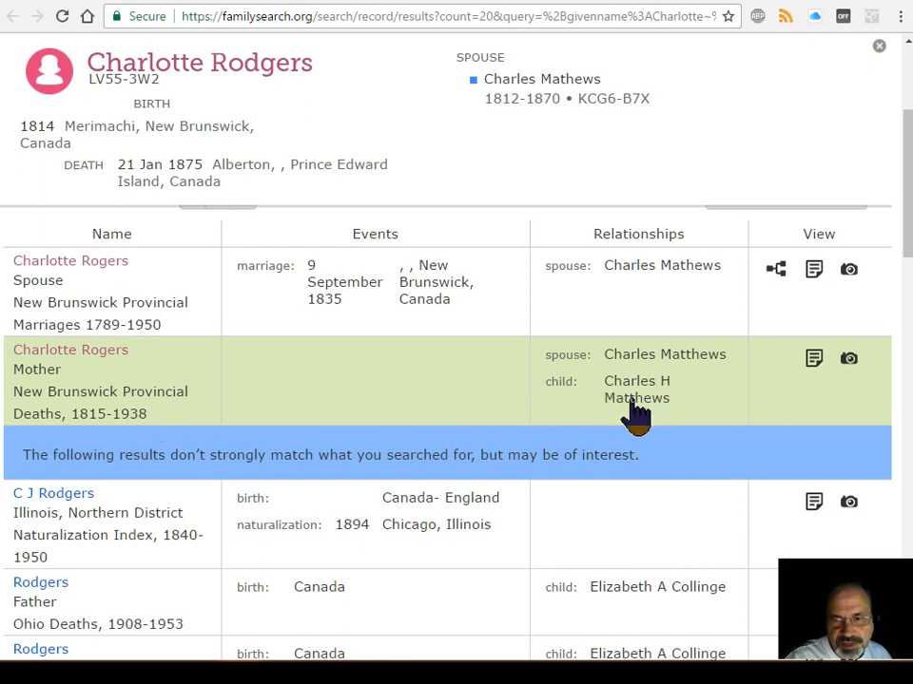
{"action": "left_click", "coordinate": [812, 366]}
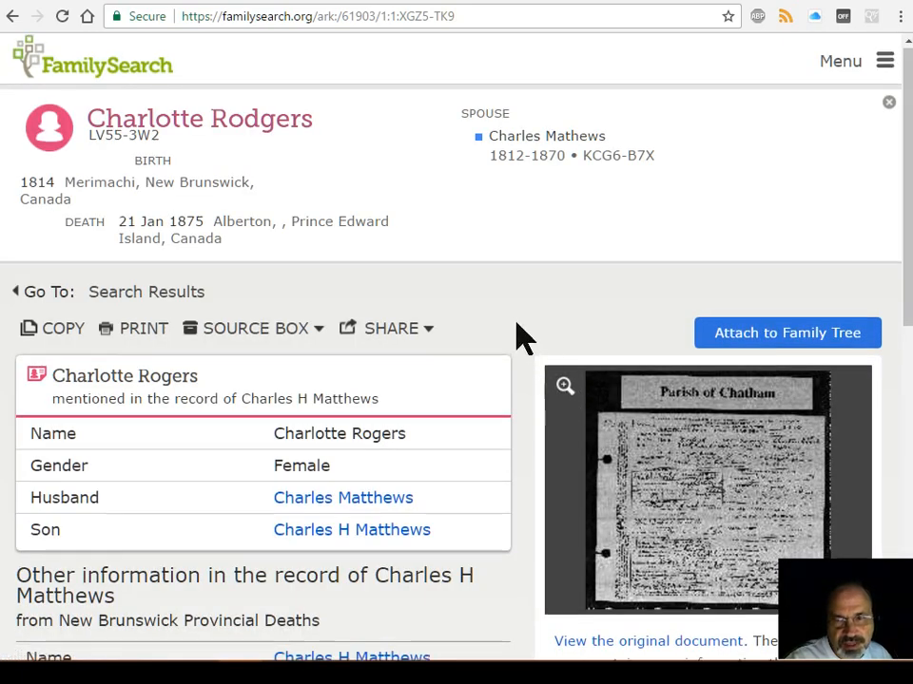
{"action": "scroll", "coordinate": [518, 334], "scroll_direction": "down", "scroll_amount": 1}
{"action": "scroll", "coordinate": [528, 447], "scroll_direction": "down", "scroll_amount": 1}
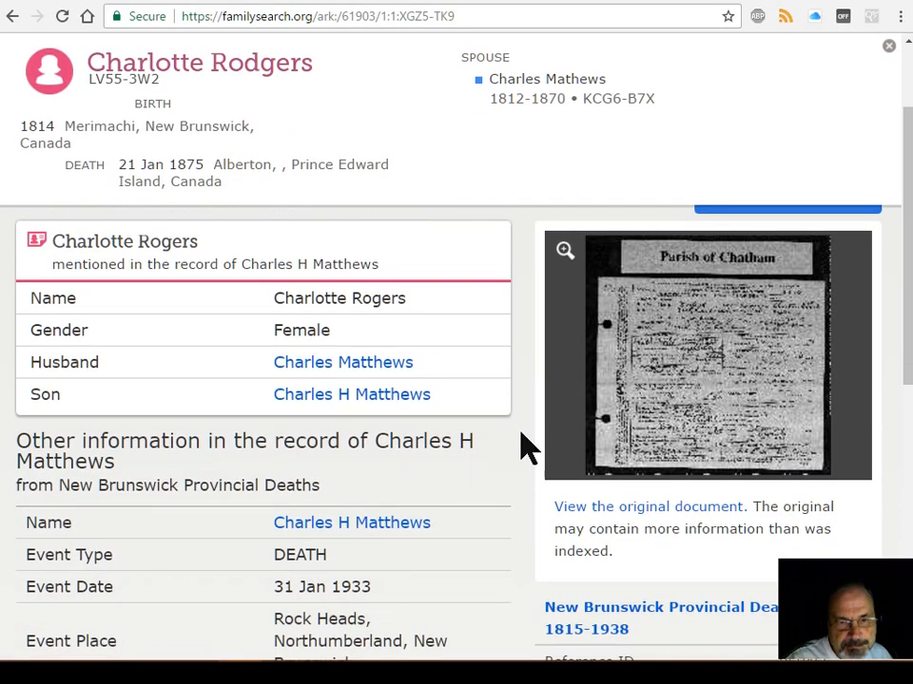
{"action": "scroll", "coordinate": [518, 452], "scroll_direction": "down", "scroll_amount": 1}
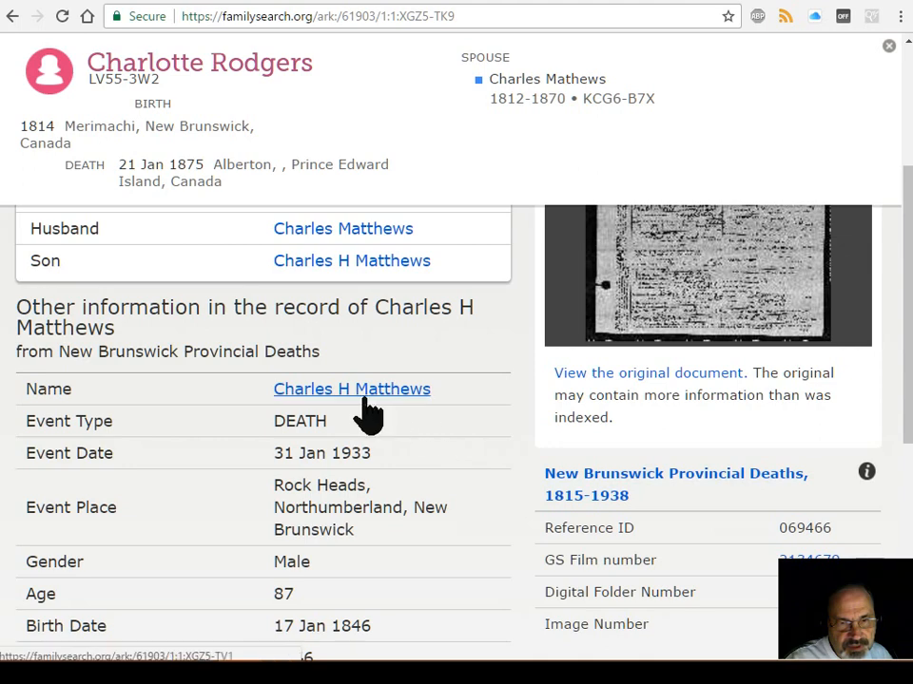
{"action": "scroll", "coordinate": [461, 409], "scroll_direction": "down", "scroll_amount": 1}
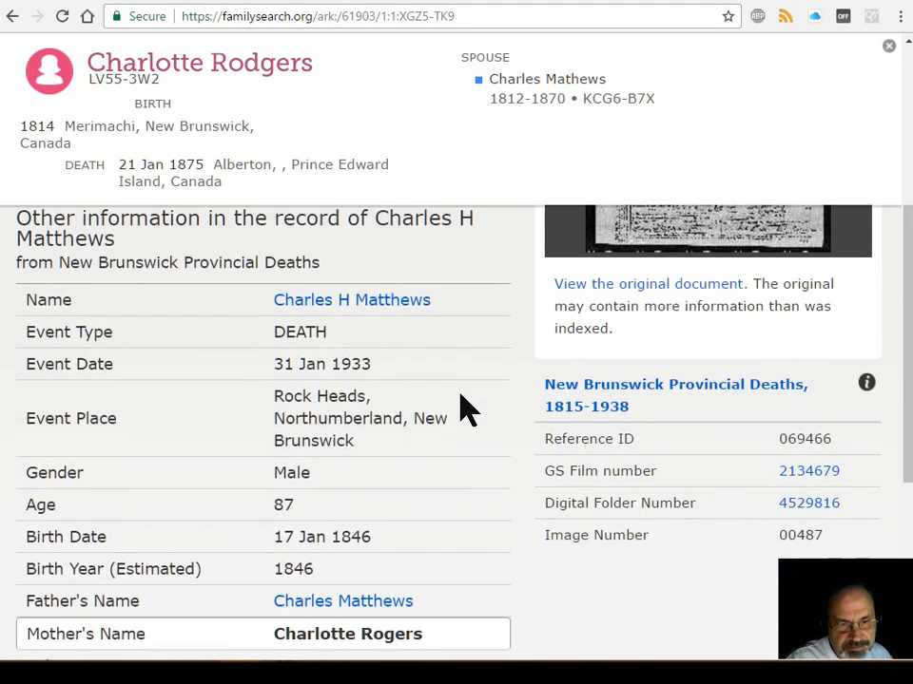
{"action": "scroll", "coordinate": [461, 409], "scroll_direction": "down", "scroll_amount": 2}
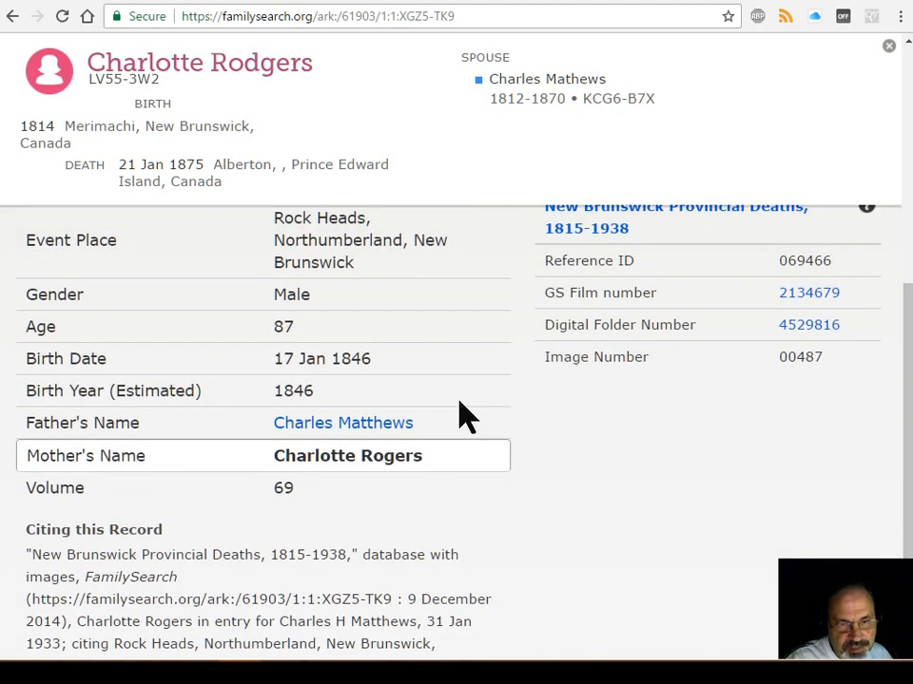
Step: View the original death certificate from the son's record in the image viewer at full screen
{"action": "scroll", "coordinate": [458, 445], "scroll_direction": "up", "scroll_amount": 4}
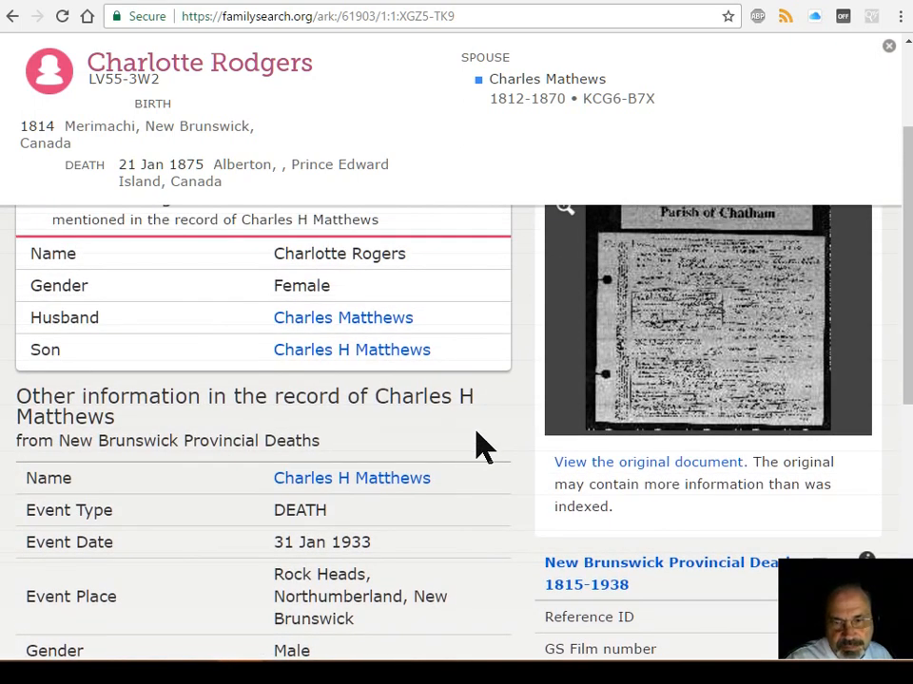
{"action": "left_click", "coordinate": [649, 462]}
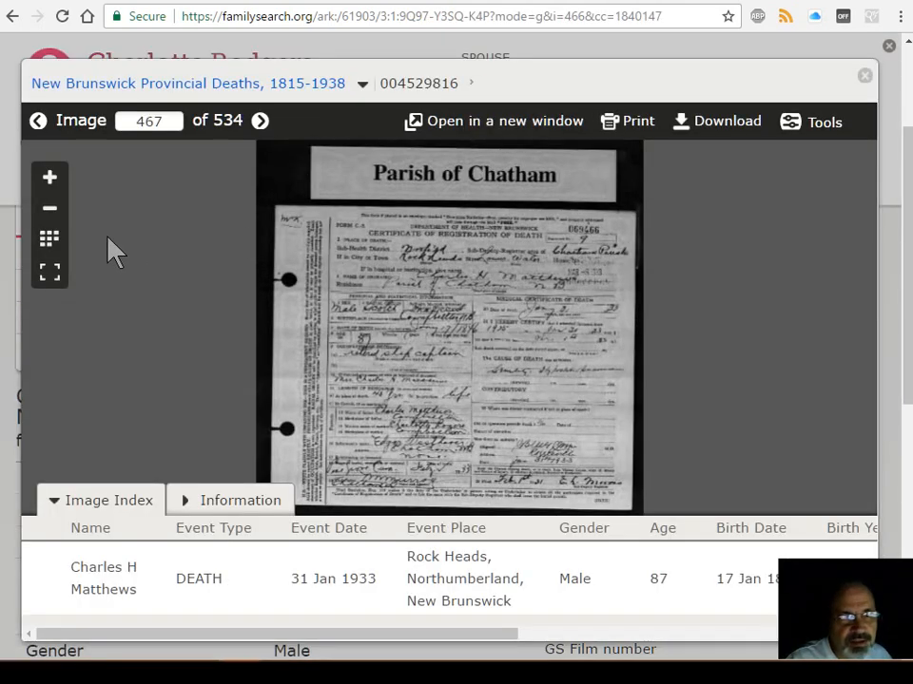
{"action": "left_click", "coordinate": [50, 274]}
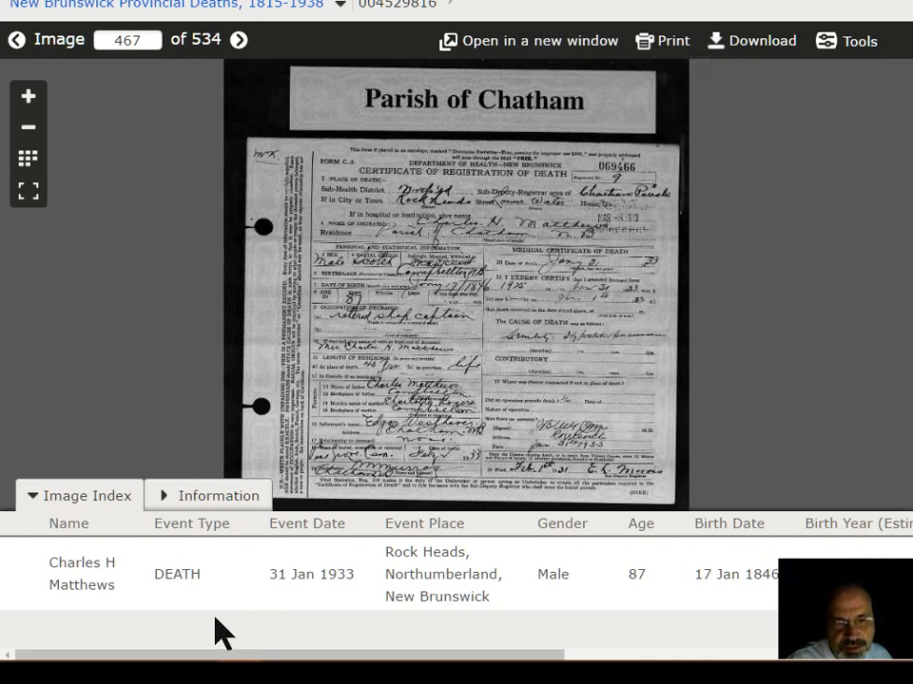
Step: Read the personal details, parents' names and birthplaces on the son's death certificate up close, and close the image viewer
{"action": "scroll", "coordinate": [512, 357], "scroll_direction": "up", "scroll_amount": 1}
{"action": "scroll", "coordinate": [512, 358], "scroll_direction": "up", "scroll_amount": 2}
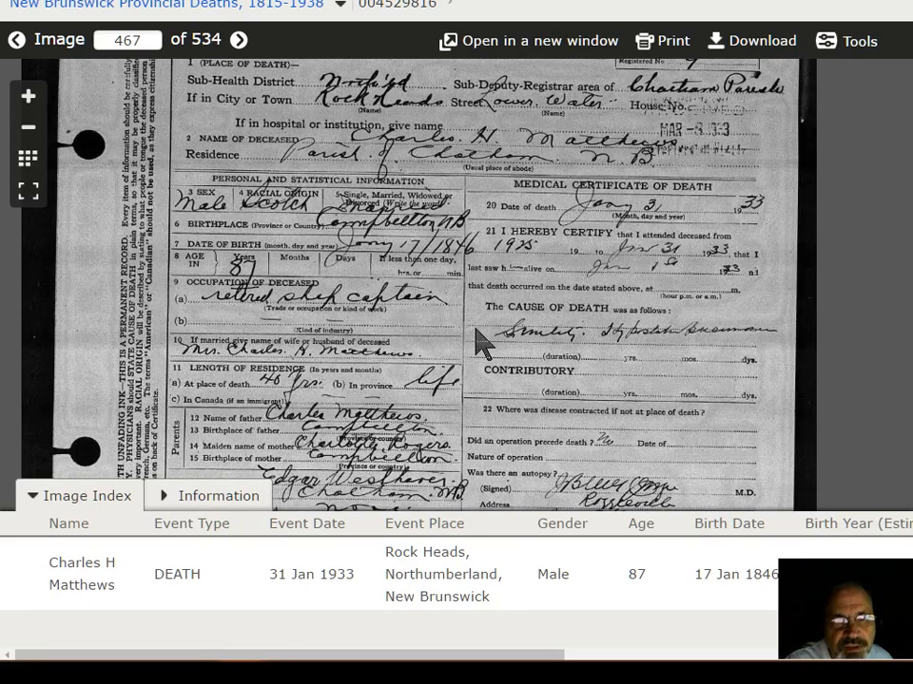
{"action": "left_click_drag", "start_coordinate": [460, 335], "coordinate": [490, 335]}
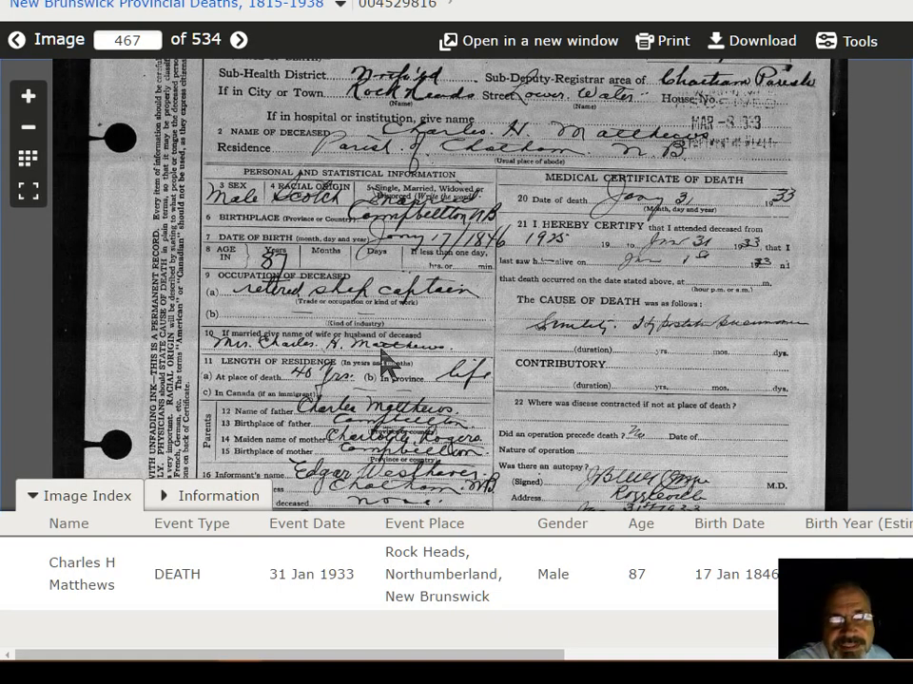
{"action": "left_click_drag", "start_coordinate": [385, 361], "coordinate": [400, 260]}
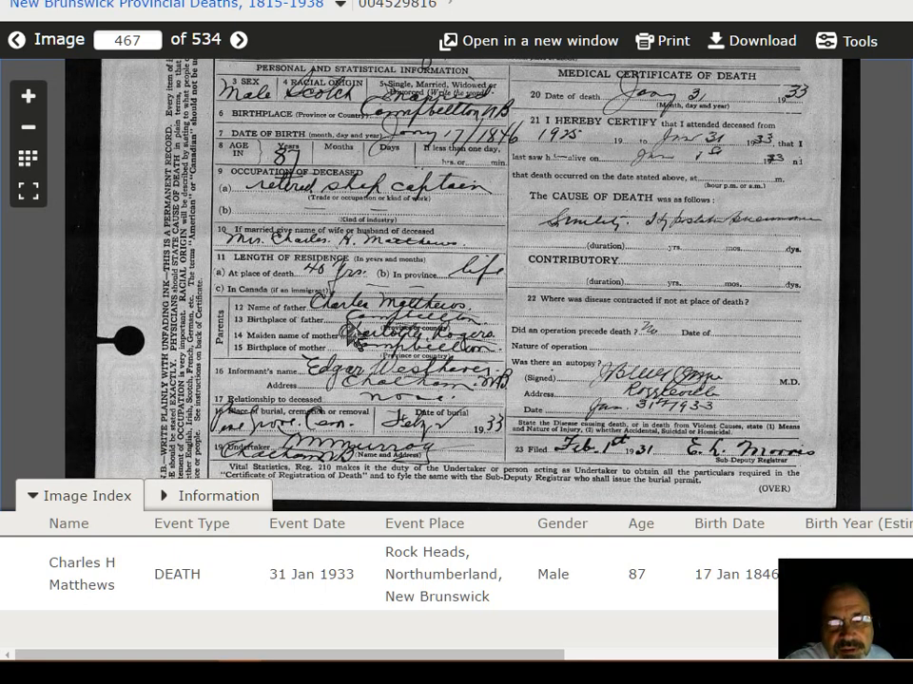
{"action": "scroll", "coordinate": [356, 326], "scroll_direction": "up", "scroll_amount": 2}
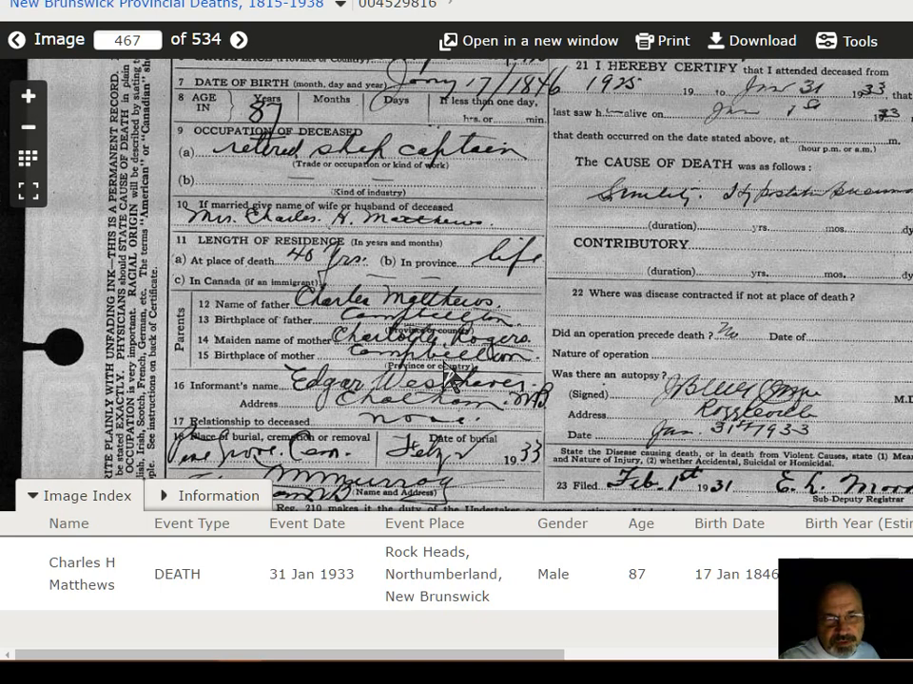
{"action": "left_click_drag", "start_coordinate": [448, 375], "coordinate": [351, 426]}
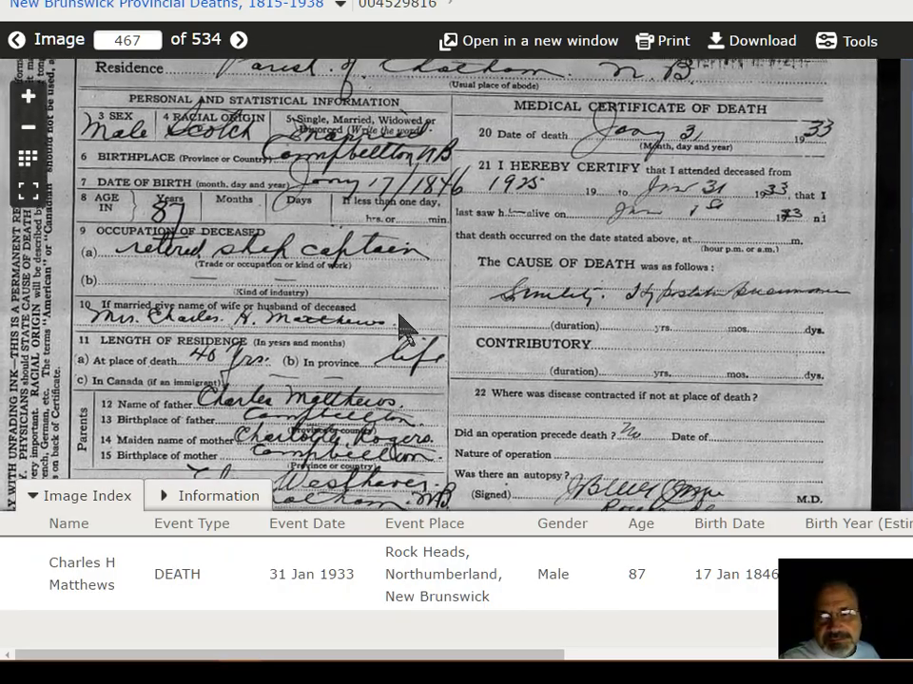
{"action": "left_click_drag", "start_coordinate": [403, 326], "coordinate": [409, 393]}
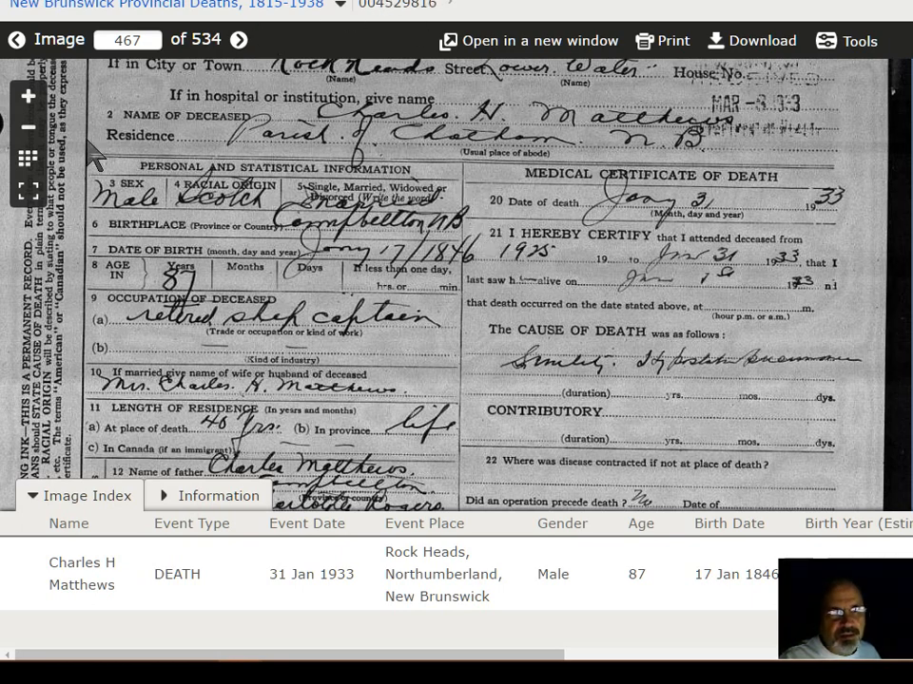
{"action": "left_click", "coordinate": [27, 192]}
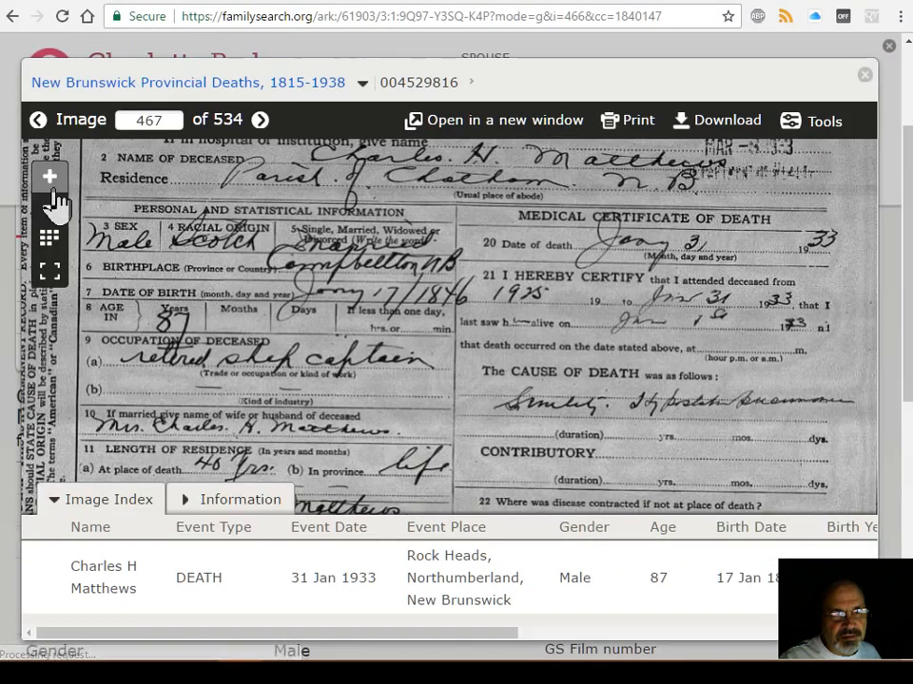
{"action": "left_click", "coordinate": [864, 76]}
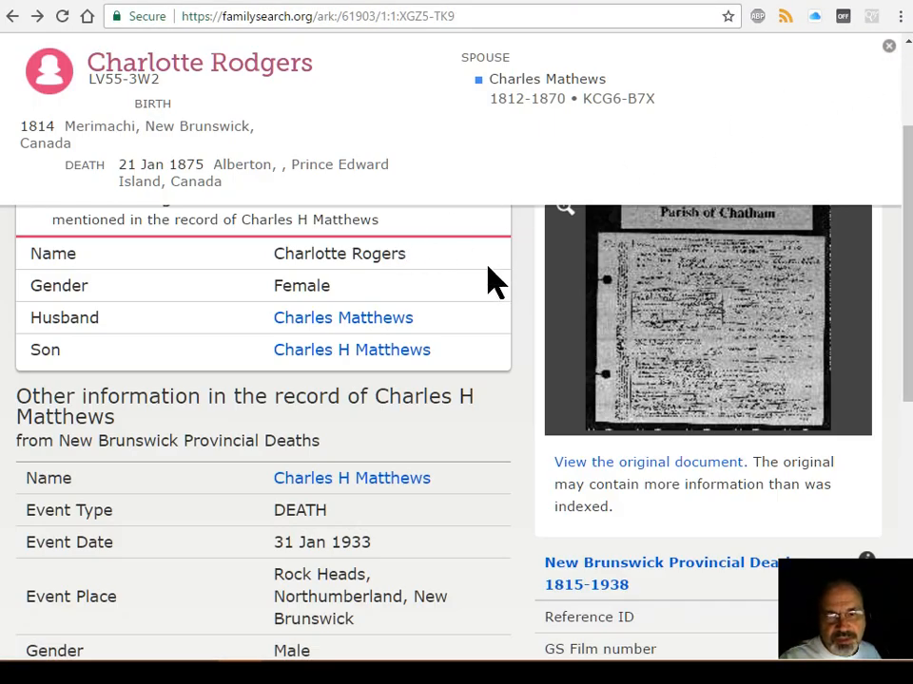
Step: Start attaching the wife's New Brunswick Provincial Deaths record to the Family Tree
{"action": "scroll", "coordinate": [495, 290], "scroll_direction": "down", "scroll_amount": 1}
{"action": "scroll", "coordinate": [495, 290], "scroll_direction": "up", "scroll_amount": 2}
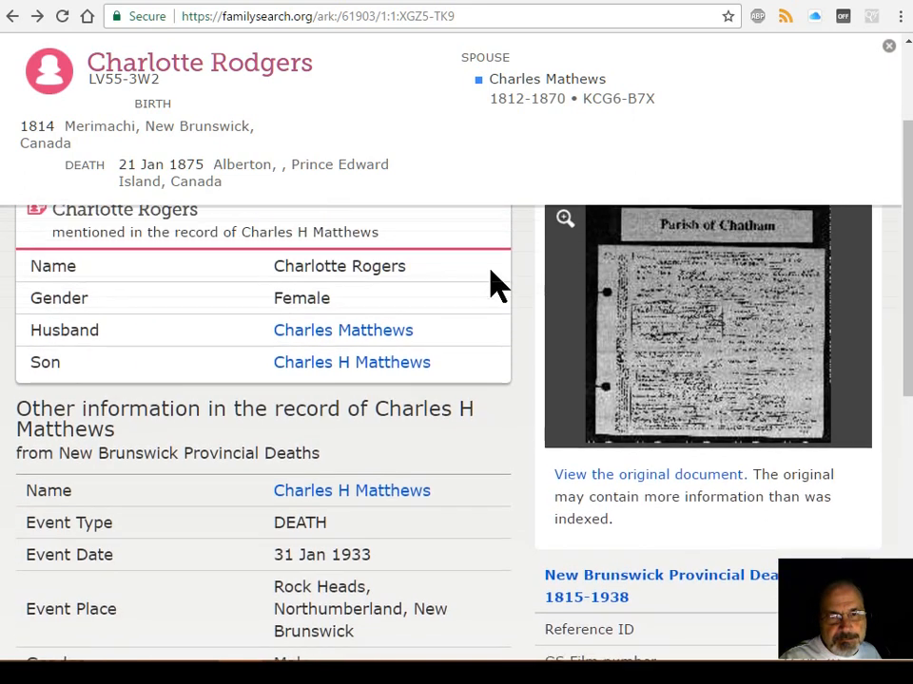
{"action": "scroll", "coordinate": [494, 281], "scroll_direction": "down", "scroll_amount": 1}
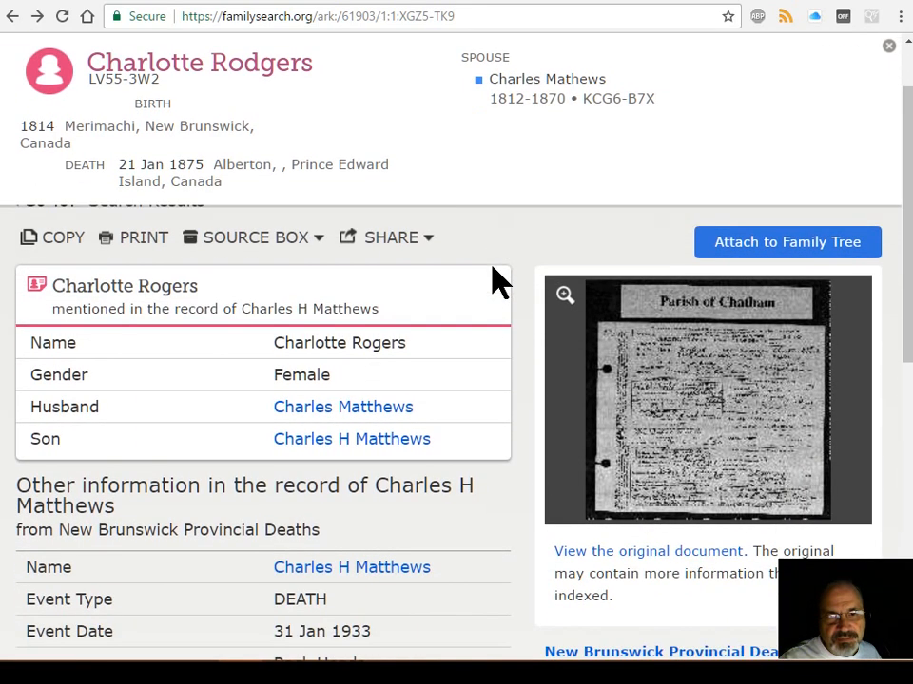
{"action": "left_click", "coordinate": [756, 247]}
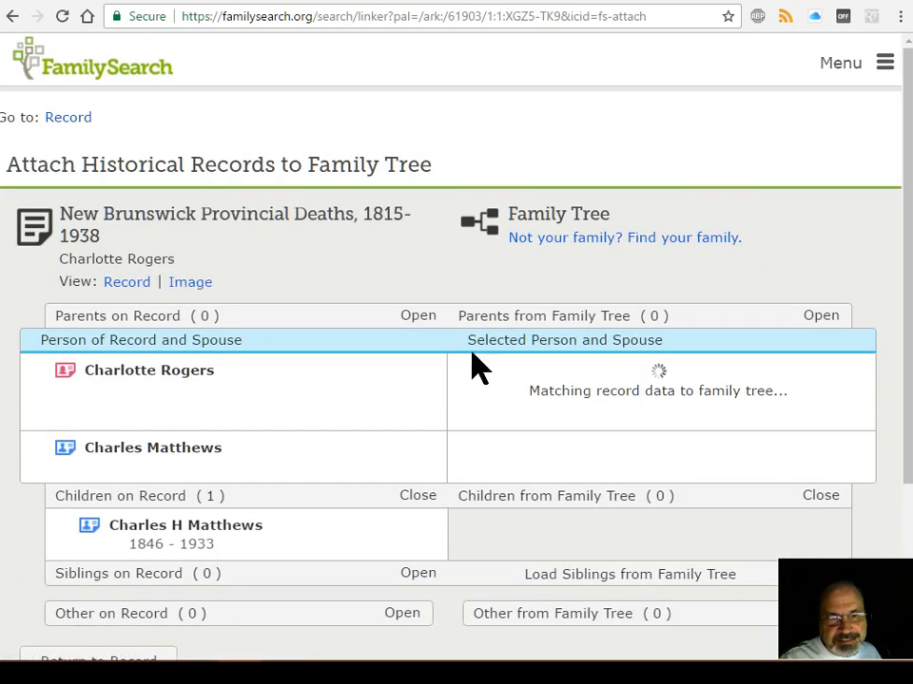
{"action": "scroll", "coordinate": [381, 391], "scroll_direction": "down", "scroll_amount": 2}
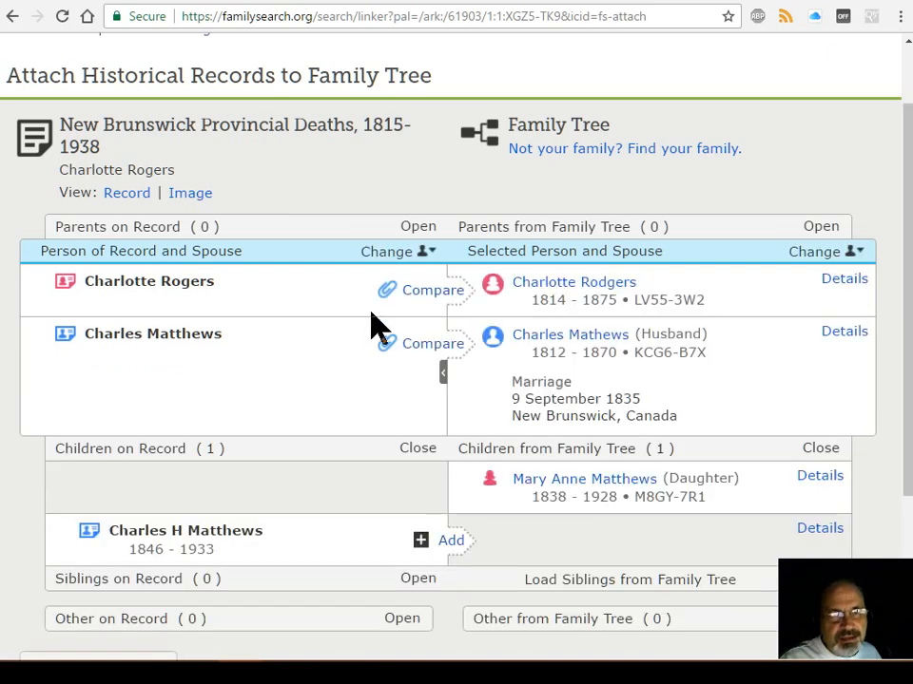
Step: Check the wife's vital information on her person page and return to the record attachment page
{"action": "left_click", "coordinate": [194, 2]}
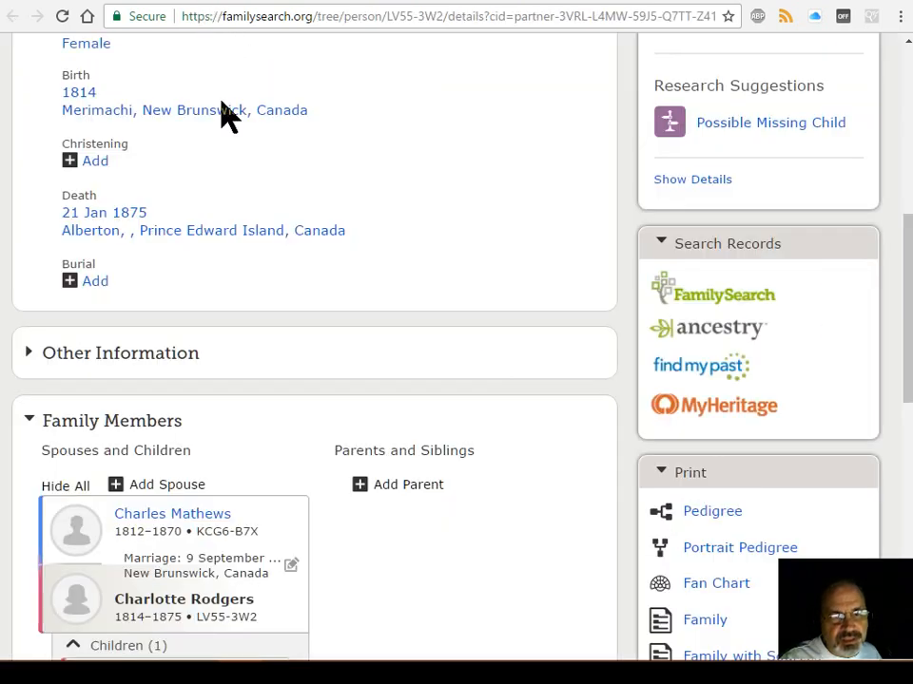
{"action": "scroll", "coordinate": [343, 302], "scroll_direction": "down", "scroll_amount": 1}
{"action": "scroll", "coordinate": [343, 289], "scroll_direction": "up", "scroll_amount": 3}
{"action": "scroll", "coordinate": [352, 302], "scroll_direction": "up", "scroll_amount": 1}
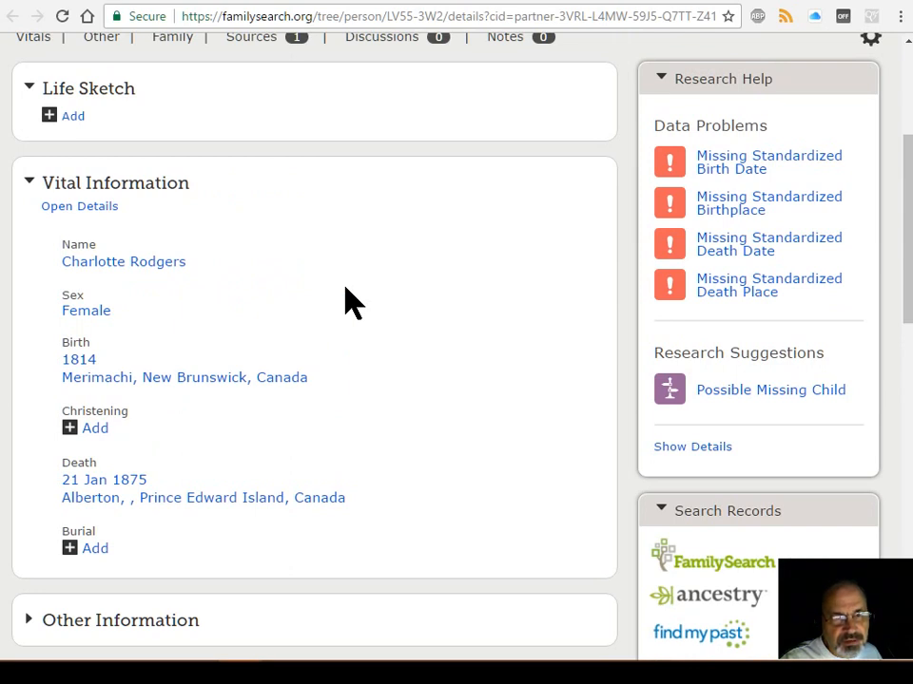
{"action": "left_click", "coordinate": [289, 6]}
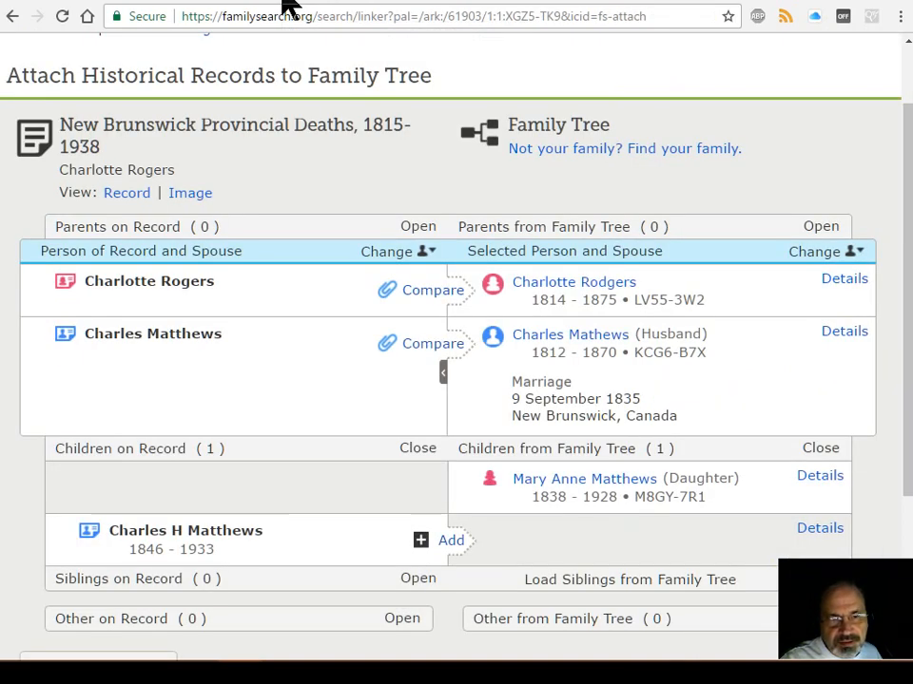
{"action": "scroll", "coordinate": [347, 221], "scroll_direction": "up", "scroll_amount": 1}
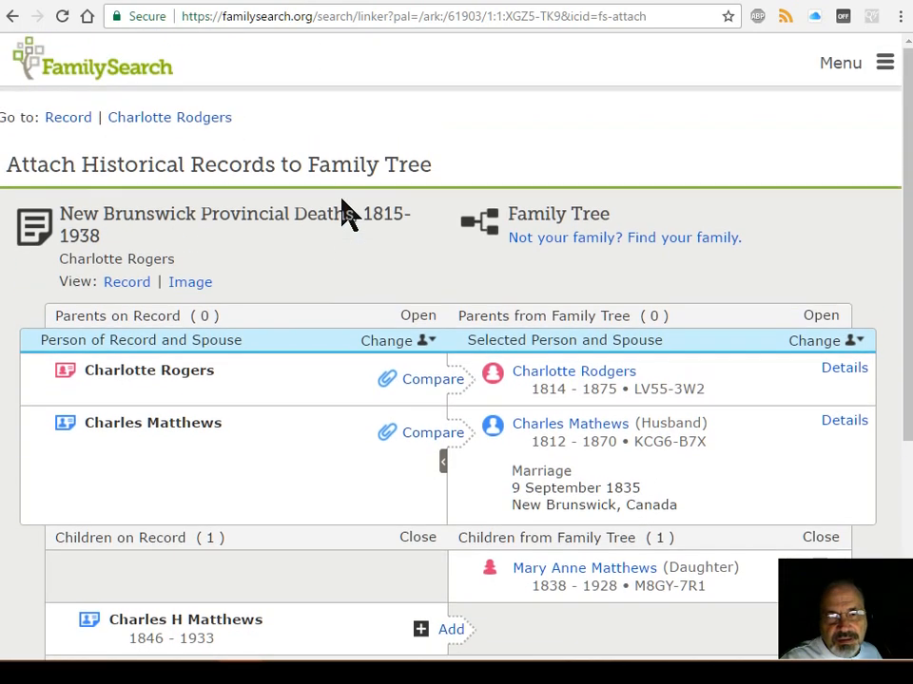
{"action": "scroll", "coordinate": [348, 217], "scroll_direction": "down", "scroll_amount": 1}
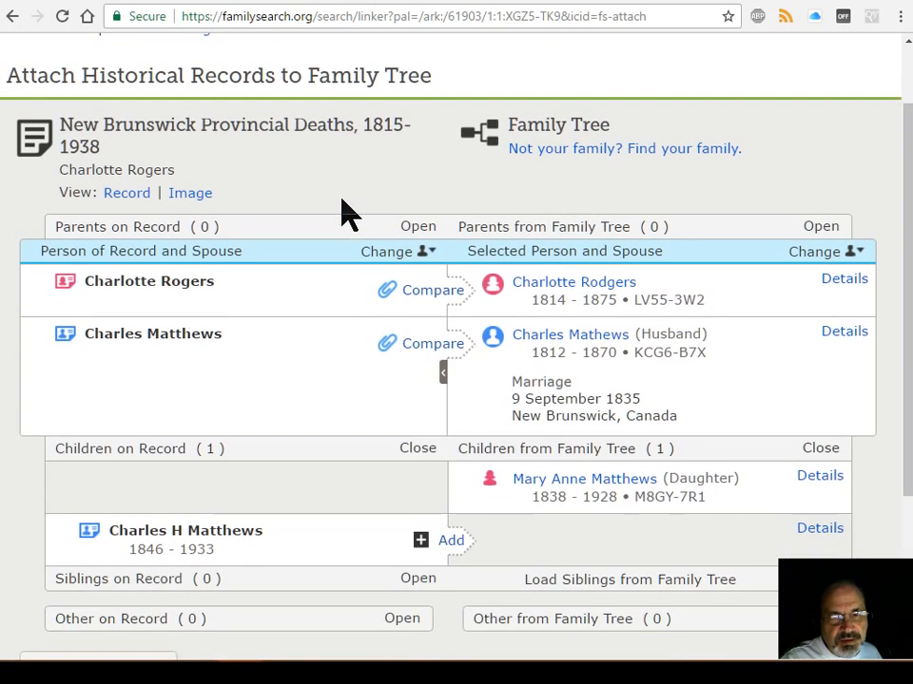
Step: Reopen the death certificate image from the attachment page, recheck the son's birth details and parents' birthplaces, and close it
{"action": "left_click", "coordinate": [190, 193]}
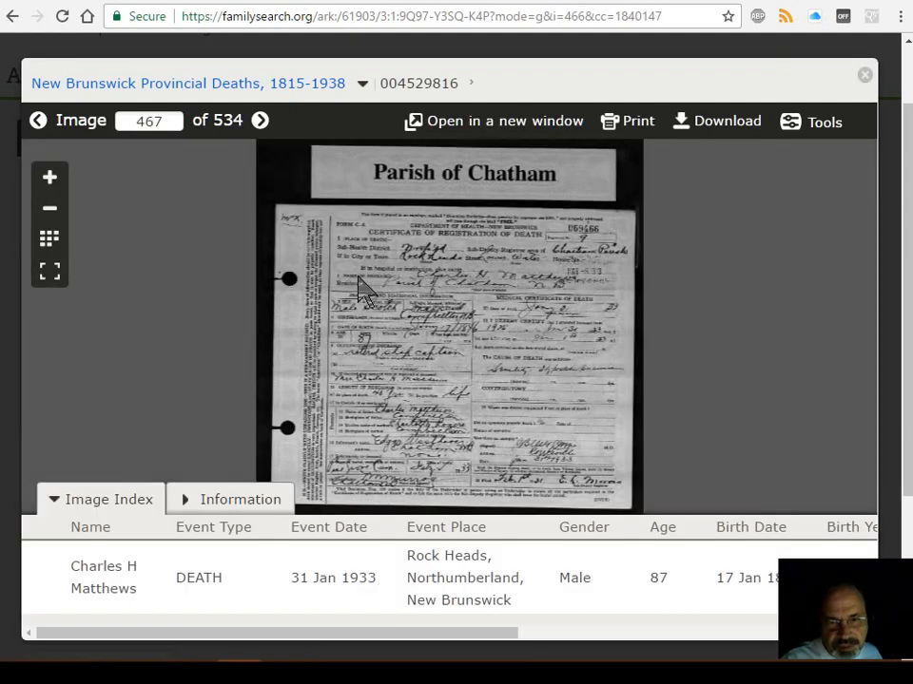
{"action": "scroll", "coordinate": [456, 338], "scroll_direction": "up", "scroll_amount": 2}
{"action": "scroll", "coordinate": [449, 327], "scroll_direction": "up", "scroll_amount": 3}
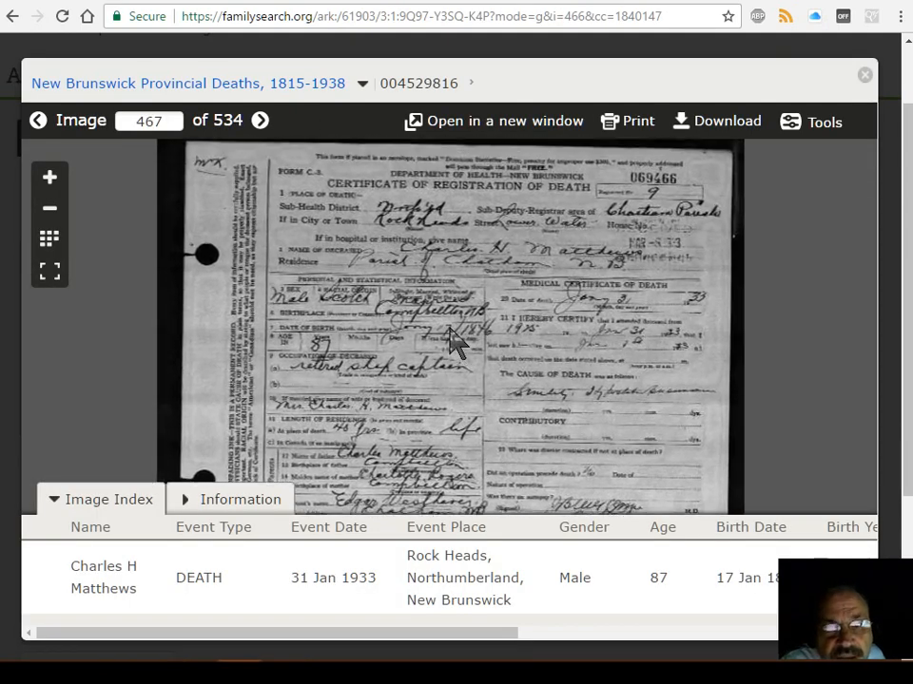
{"action": "scroll", "coordinate": [449, 327], "scroll_direction": "up", "scroll_amount": 1}
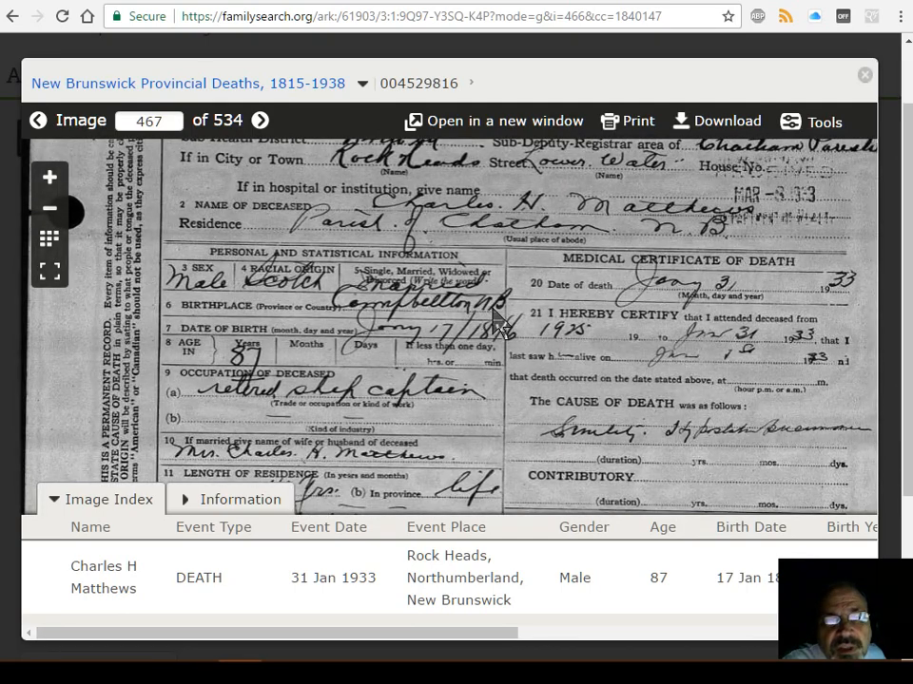
{"action": "scroll", "coordinate": [269, 369], "scroll_direction": "down", "scroll_amount": 1}
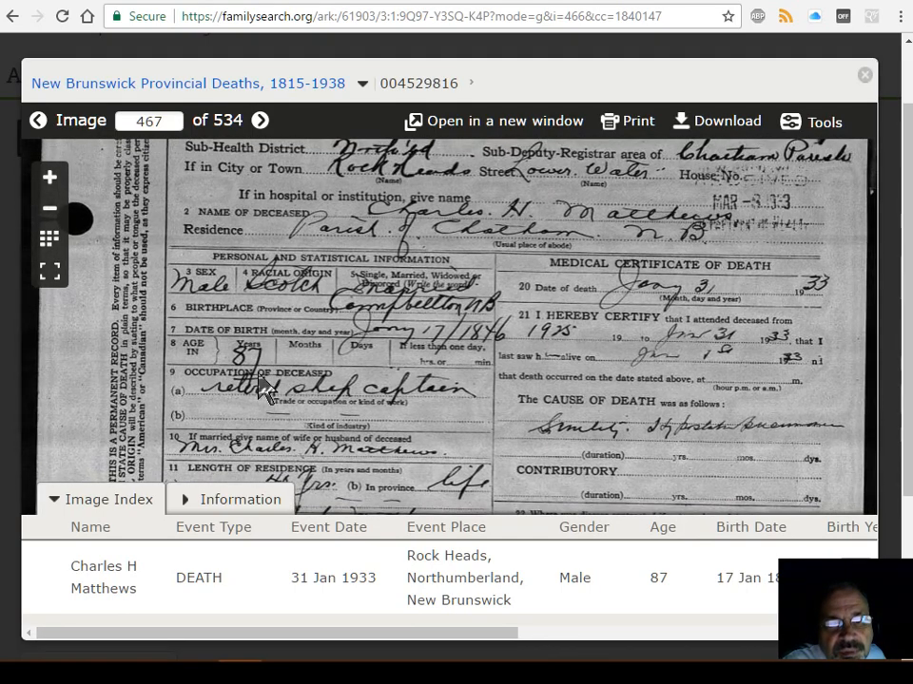
{"action": "left_click_drag", "start_coordinate": [251, 374], "coordinate": [296, 245]}
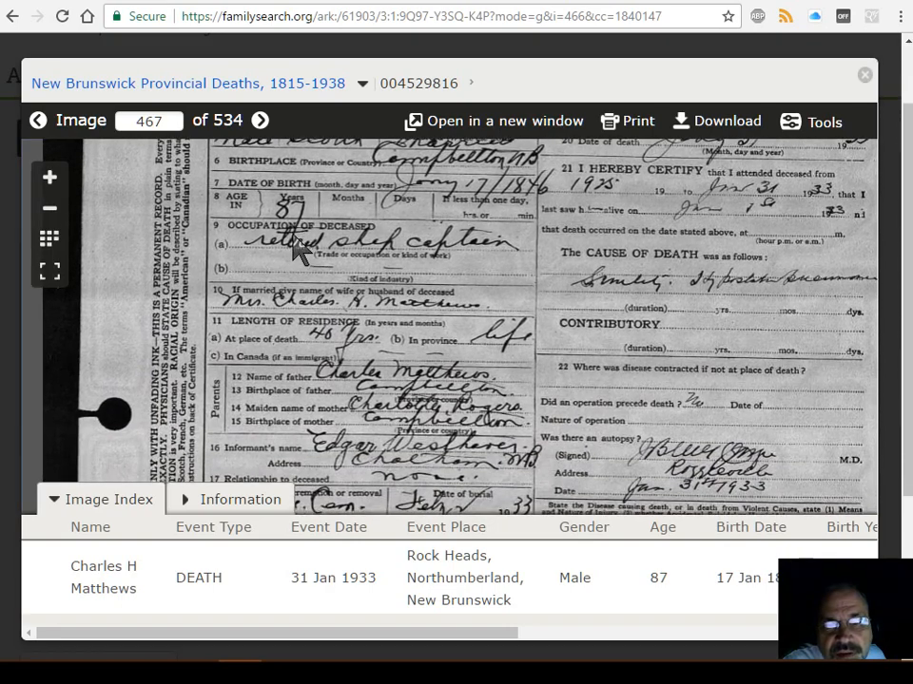
{"action": "left_click_drag", "start_coordinate": [290, 252], "coordinate": [270, 241]}
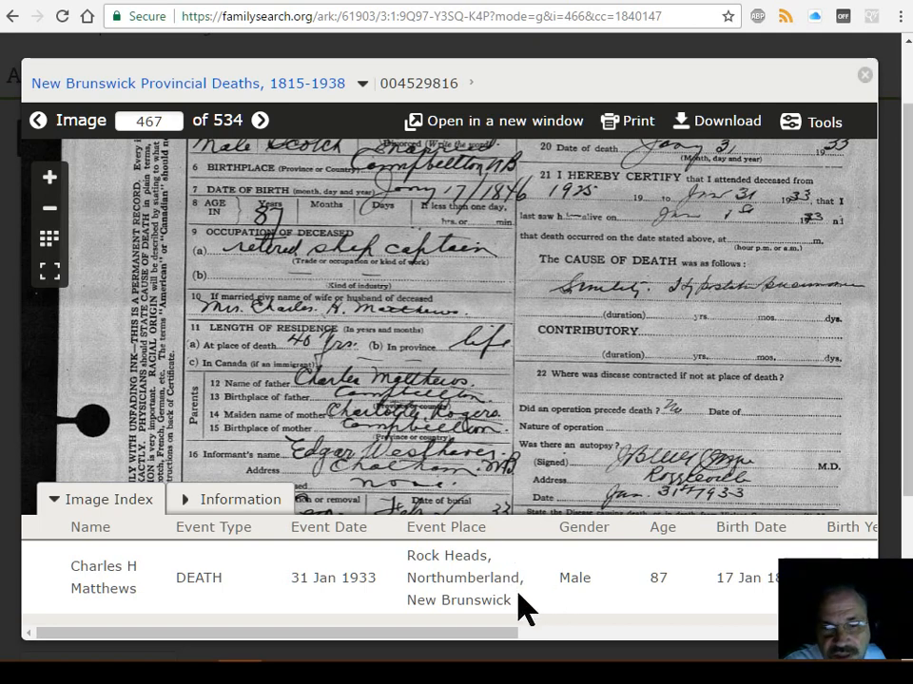
{"action": "left_click_drag", "start_coordinate": [462, 638], "coordinate": [415, 637]}
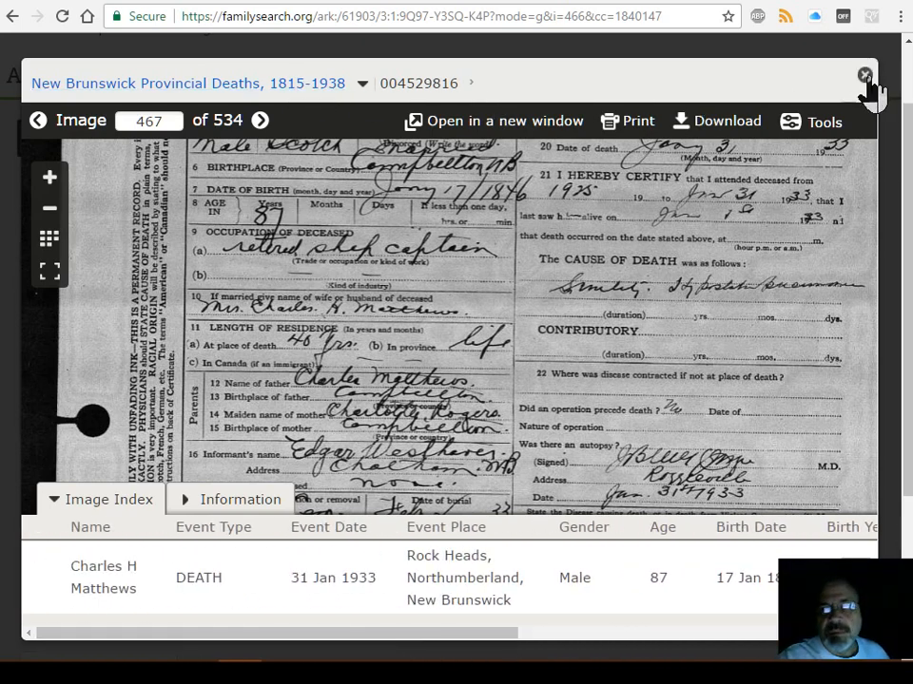
{"action": "left_click", "coordinate": [864, 75]}
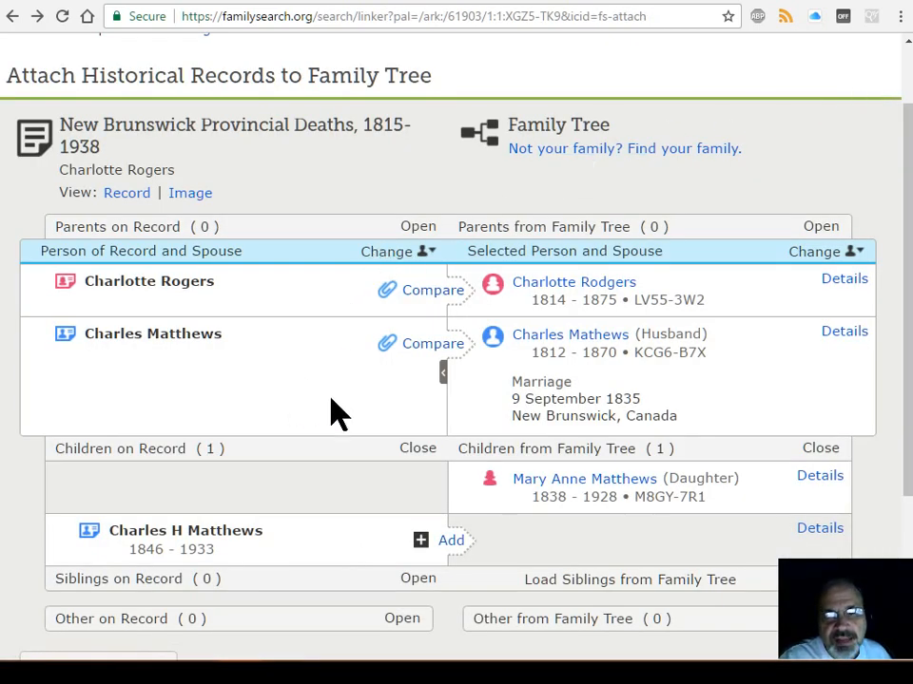
Step: Compare the mother on the record with the wife in the tree, and attach the source with the reason "information matches"
{"action": "left_click", "coordinate": [428, 302]}
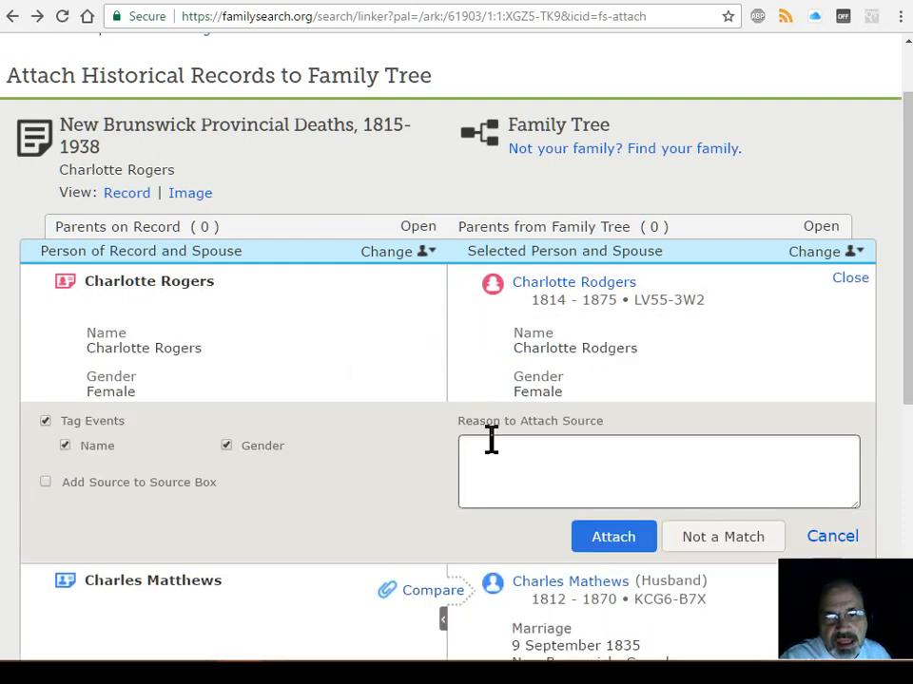
{"action": "left_click", "coordinate": [489, 447]}
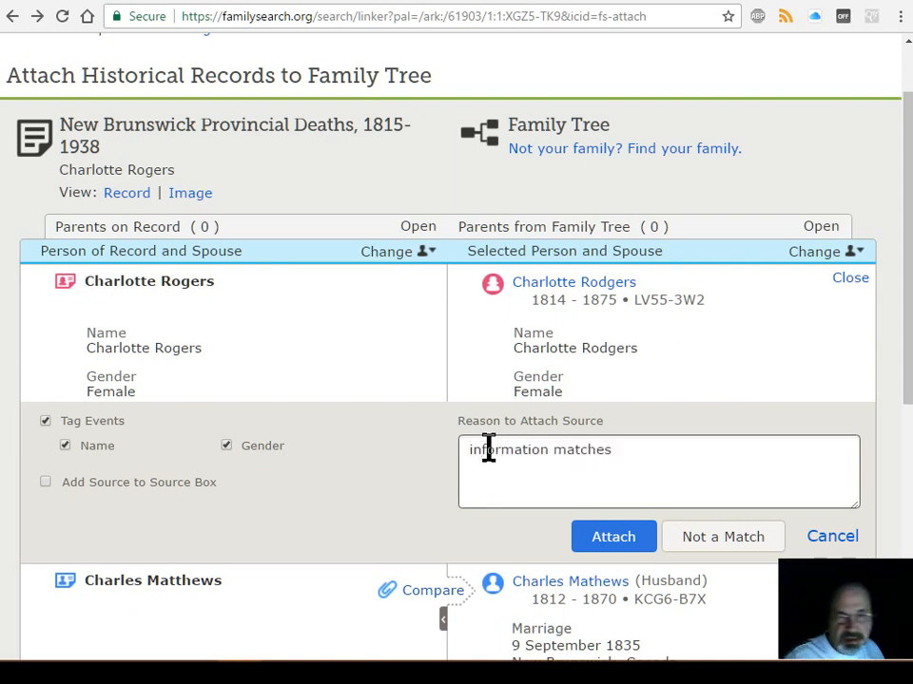
{"action": "left_click", "coordinate": [613, 538]}
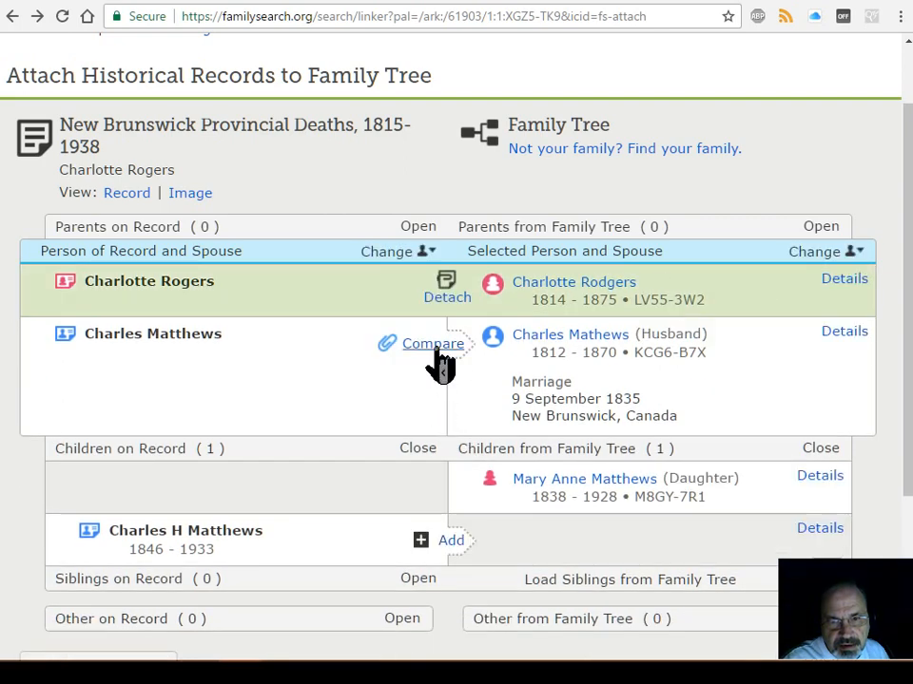
Step: Compare the father on the record with the husband in the tree, and attach the source with the reason "information matches"
{"action": "left_click", "coordinate": [435, 350]}
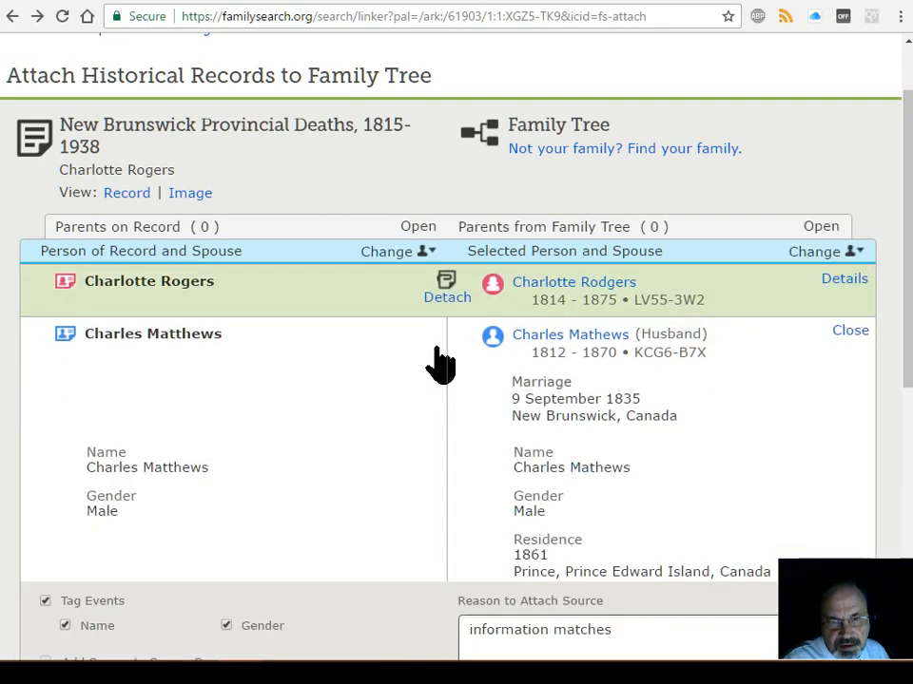
{"action": "scroll", "coordinate": [451, 390], "scroll_direction": "down", "scroll_amount": 1}
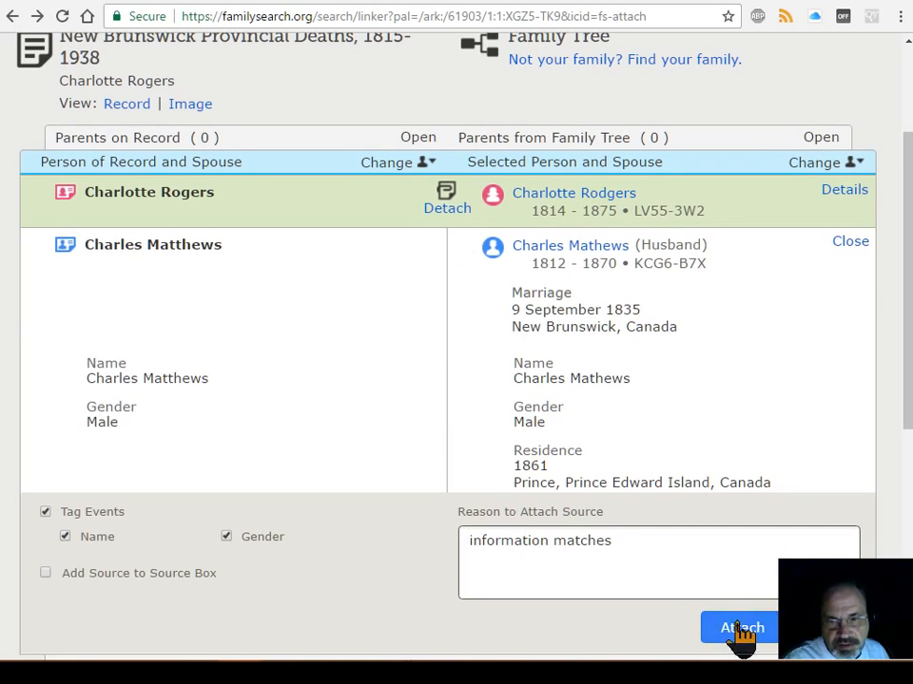
{"action": "left_click", "coordinate": [741, 630]}
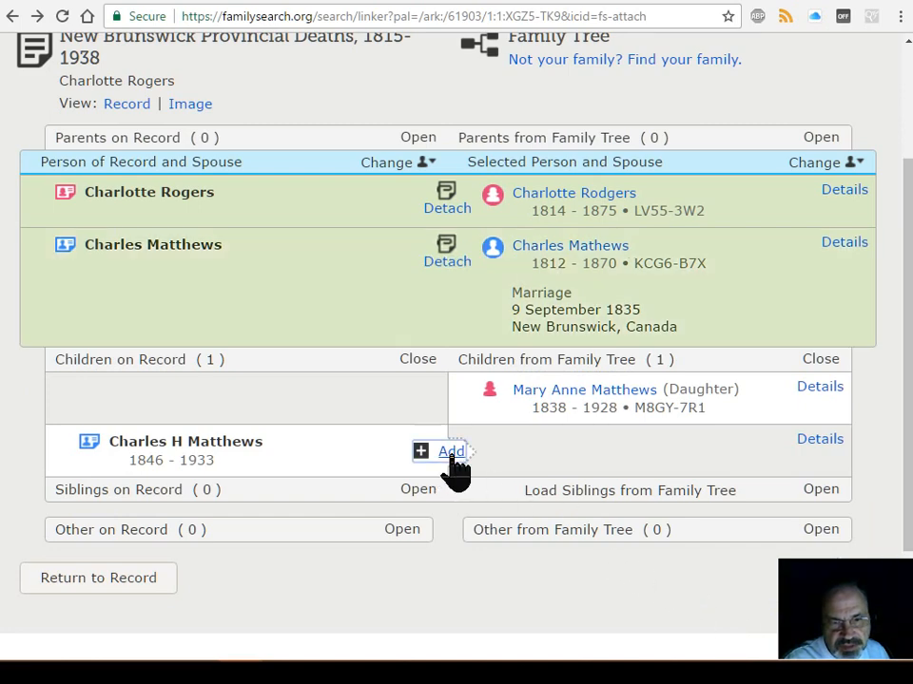
Step: Start adding the son on the record to the tree, compare the suggested existing person's birth and death details, and select that match
{"action": "left_click", "coordinate": [452, 453]}
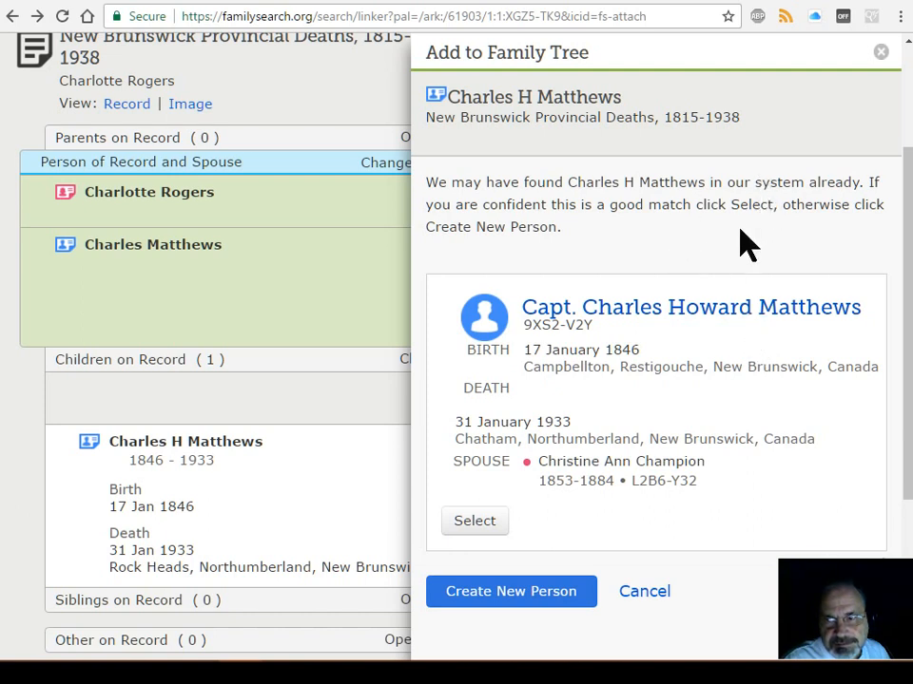
{"action": "scroll", "coordinate": [746, 245], "scroll_direction": "down", "scroll_amount": 2}
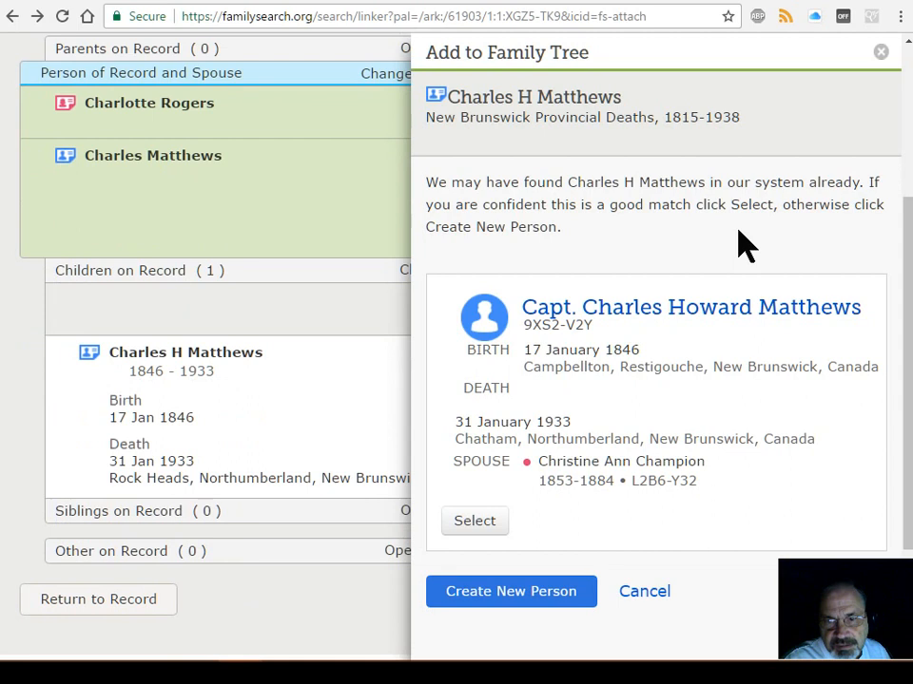
{"action": "scroll", "coordinate": [746, 245], "scroll_direction": "up", "scroll_amount": 2}
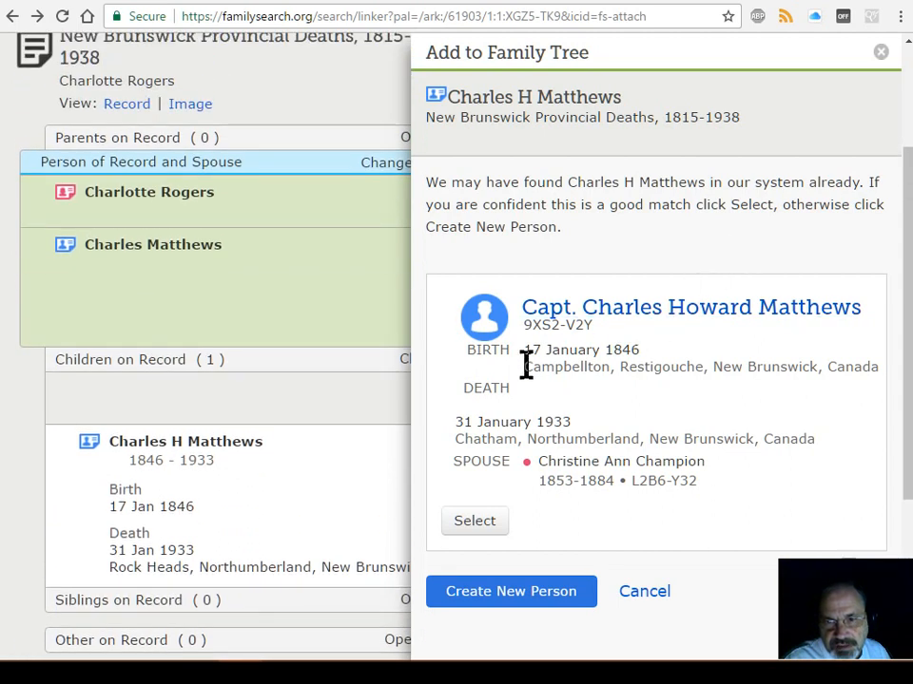
{"action": "left_click_drag", "start_coordinate": [526, 366], "coordinate": [606, 369]}
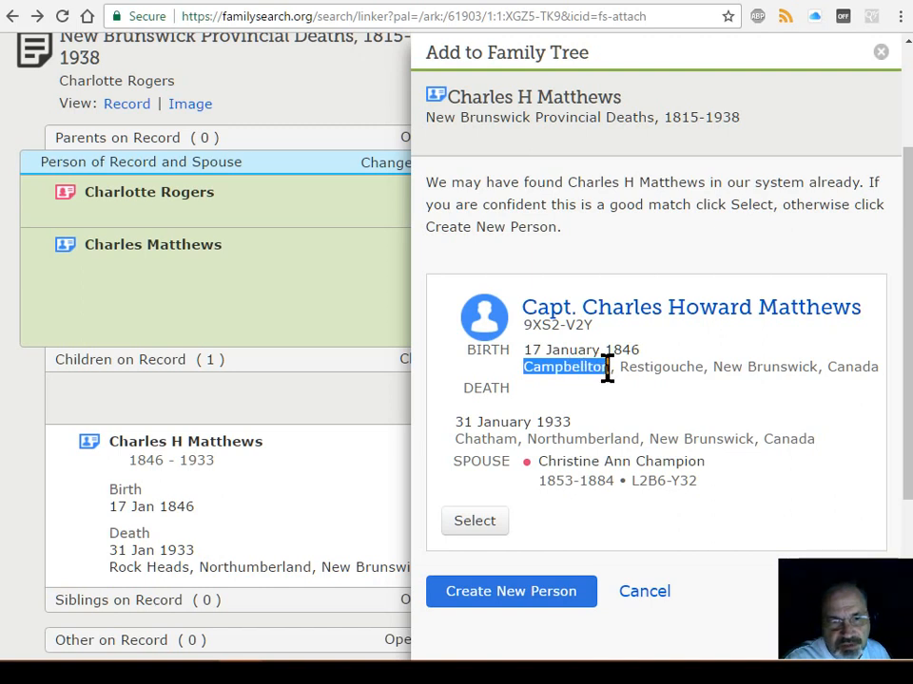
{"action": "left_click", "coordinate": [613, 384]}
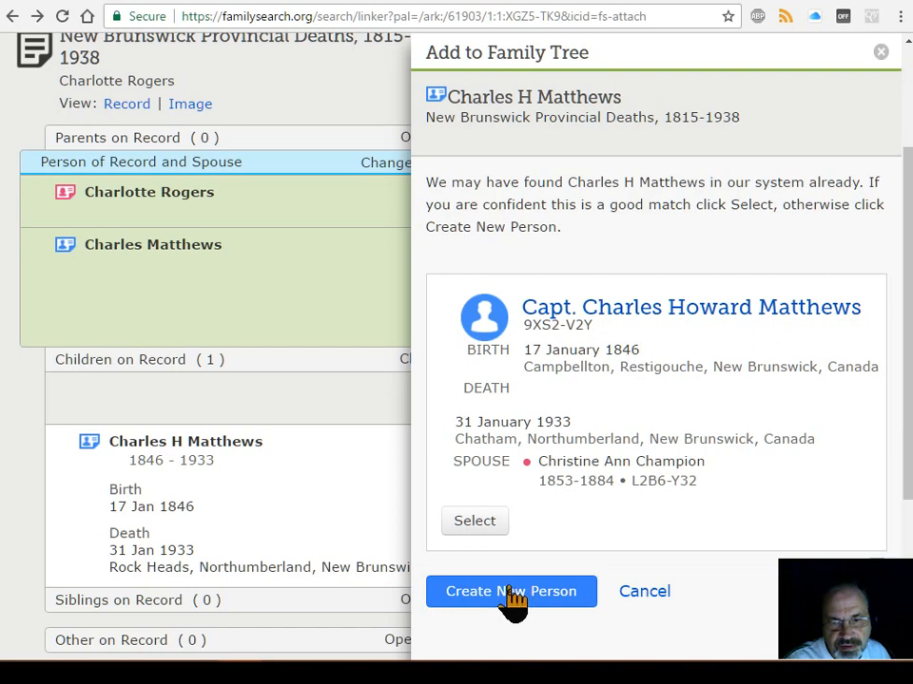
{"action": "left_click", "coordinate": [474, 521]}
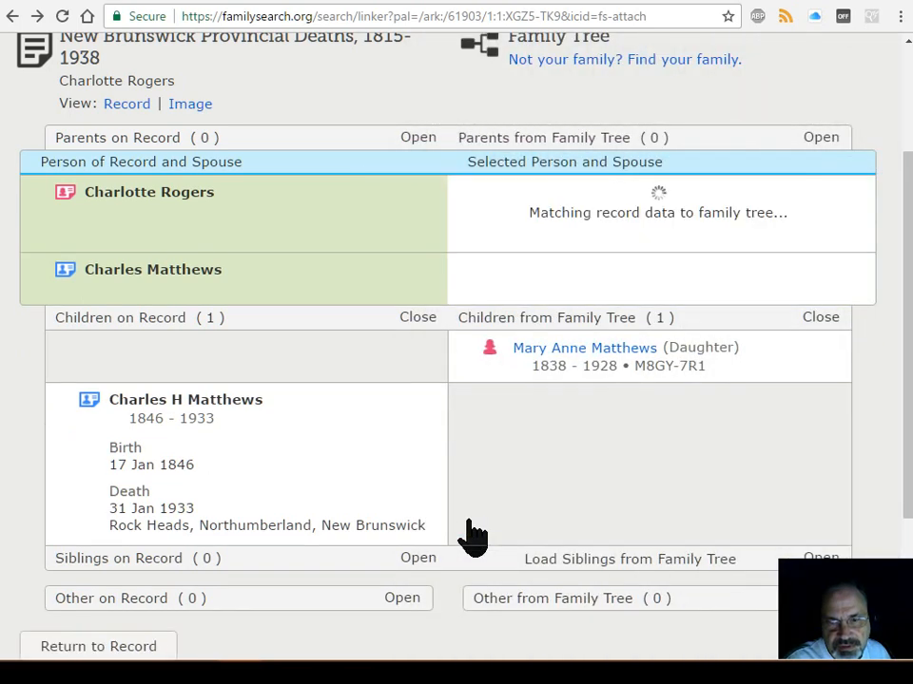
Step: Compare the son on the record with the matched person in the tree, and attach the source with the reason "information matches"
{"action": "scroll", "coordinate": [473, 521], "scroll_direction": "down", "scroll_amount": 1}
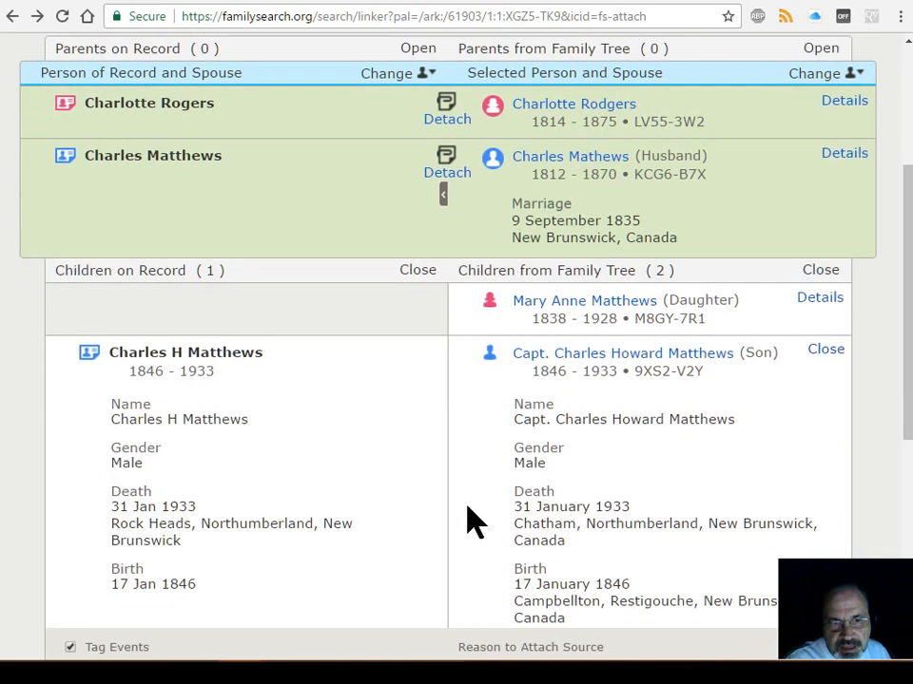
{"action": "scroll", "coordinate": [472, 520], "scroll_direction": "down", "scroll_amount": 1}
{"action": "scroll", "coordinate": [473, 521], "scroll_direction": "down", "scroll_amount": 2}
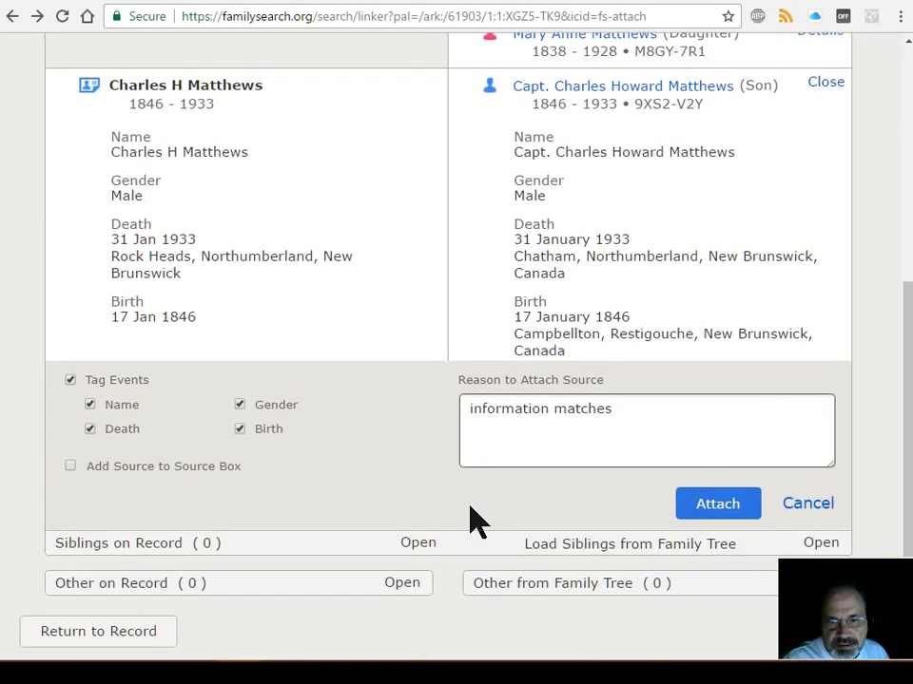
{"action": "left_click", "coordinate": [720, 514]}
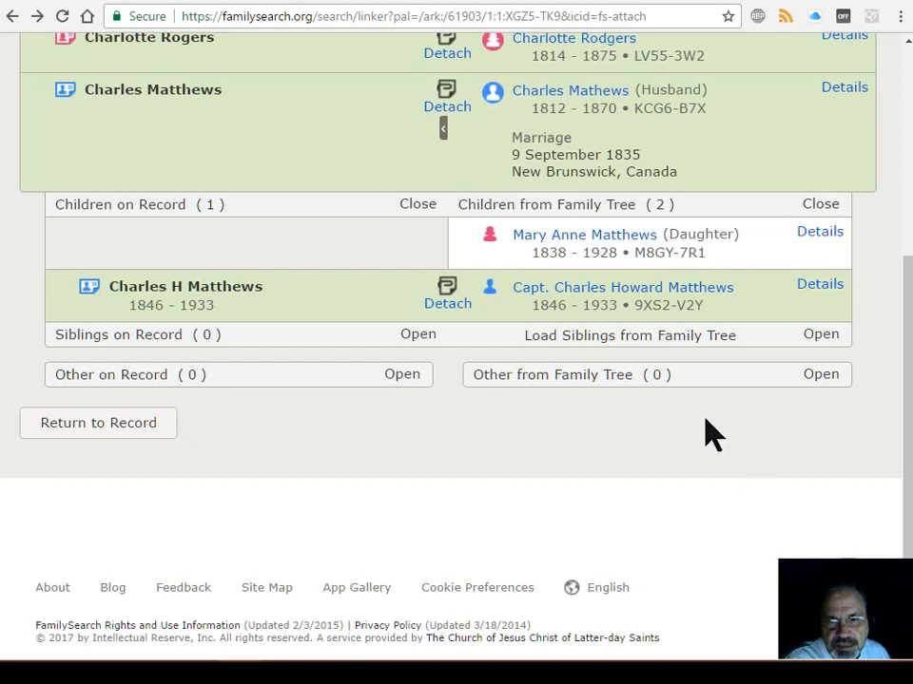
Step: Open the matched son's person page from the attachment page and look over his vital information and family members
{"action": "left_click", "coordinate": [606, 290]}
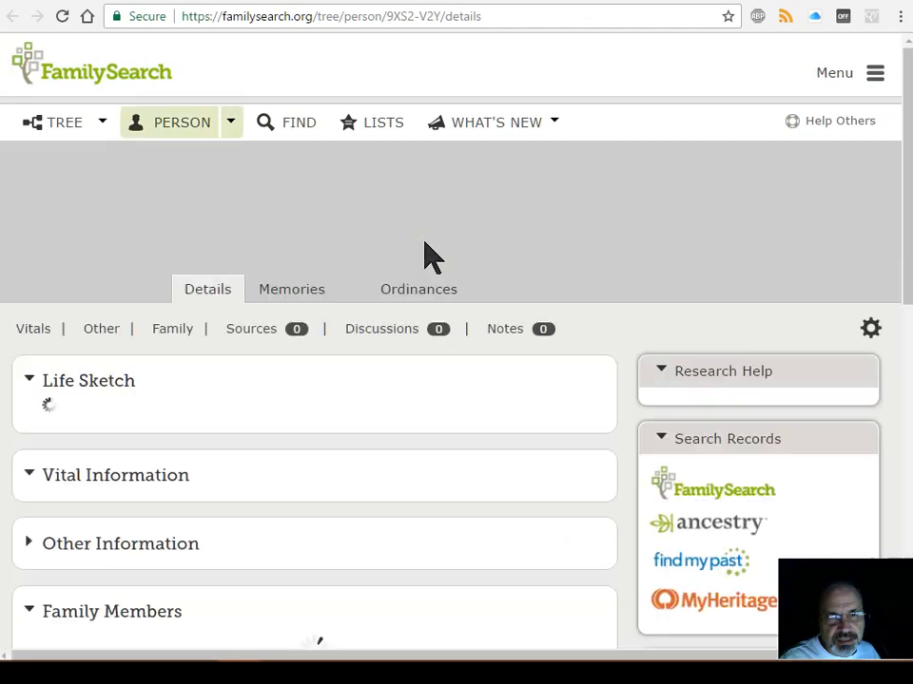
{"action": "scroll", "coordinate": [442, 266], "scroll_direction": "down", "scroll_amount": 2}
{"action": "scroll", "coordinate": [442, 266], "scroll_direction": "down", "scroll_amount": 4}
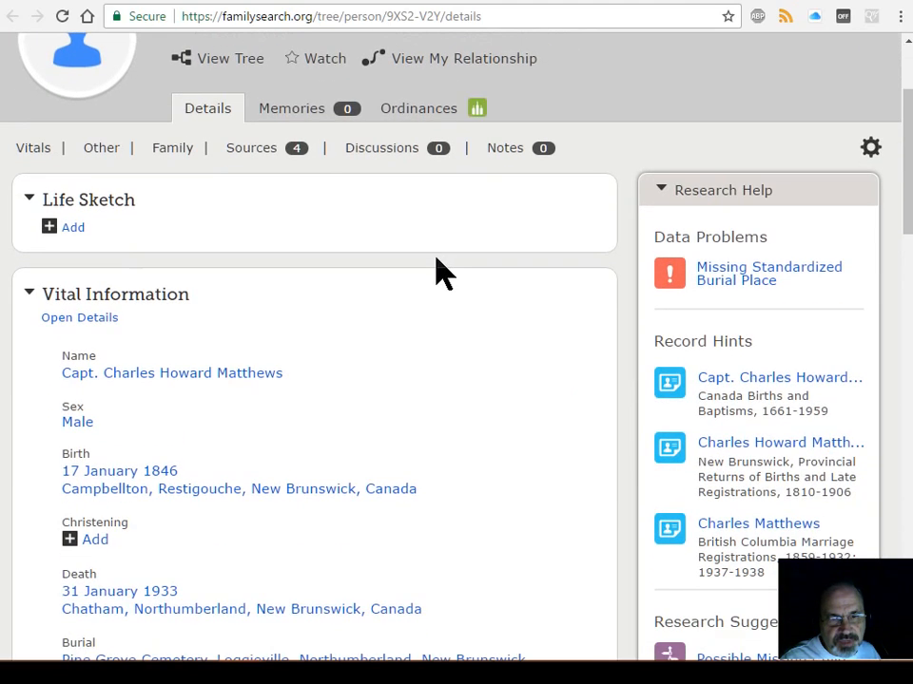
{"action": "scroll", "coordinate": [442, 276], "scroll_direction": "down", "scroll_amount": 3}
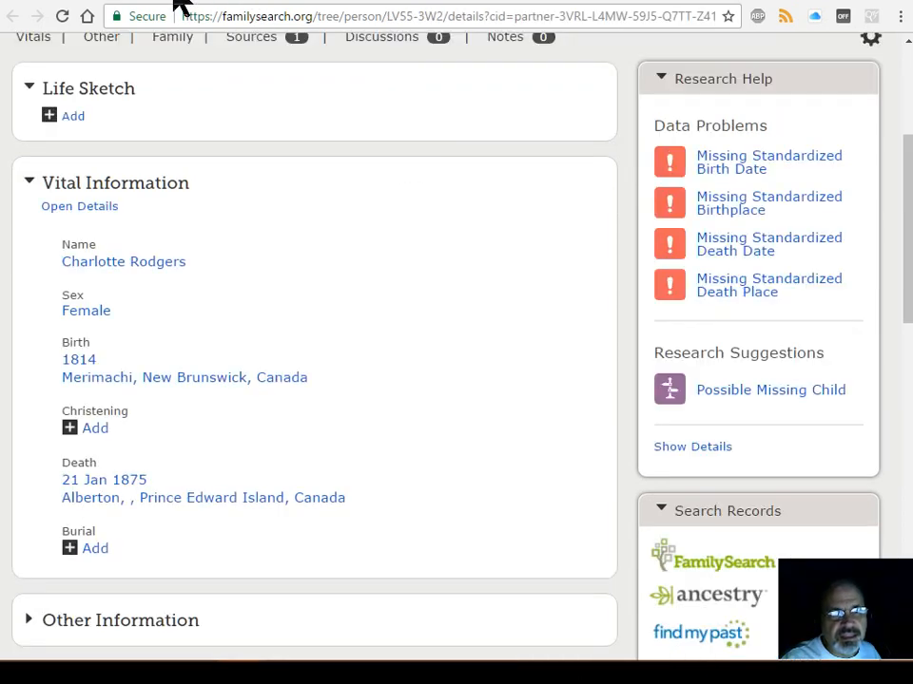
Step: Check the spouse and children listed on the two open copies of the mother's person page
{"action": "scroll", "coordinate": [409, 247], "scroll_direction": "down", "scroll_amount": 4}
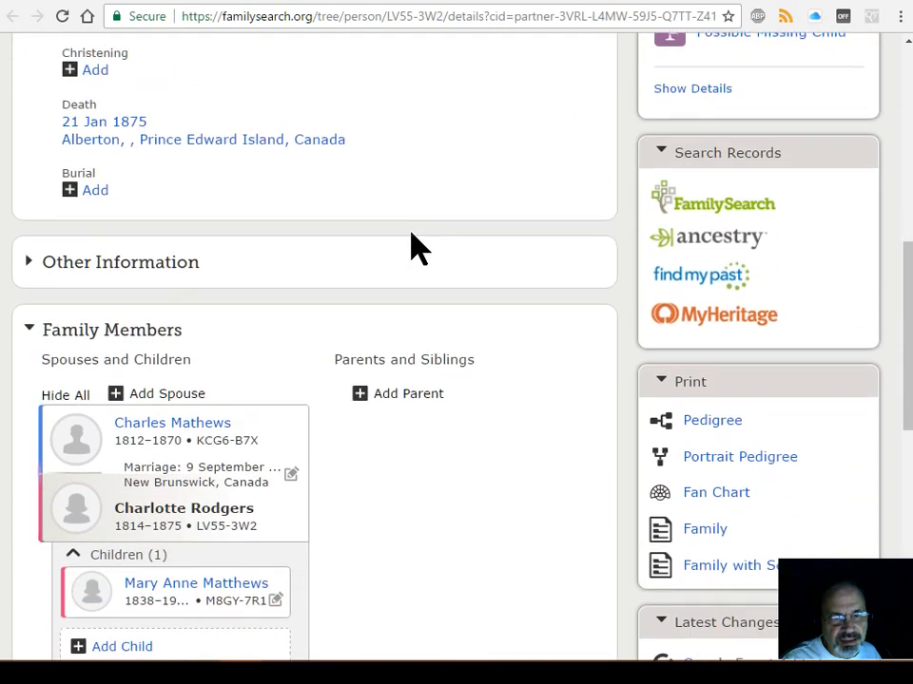
{"action": "scroll", "coordinate": [411, 245], "scroll_direction": "down", "scroll_amount": 1}
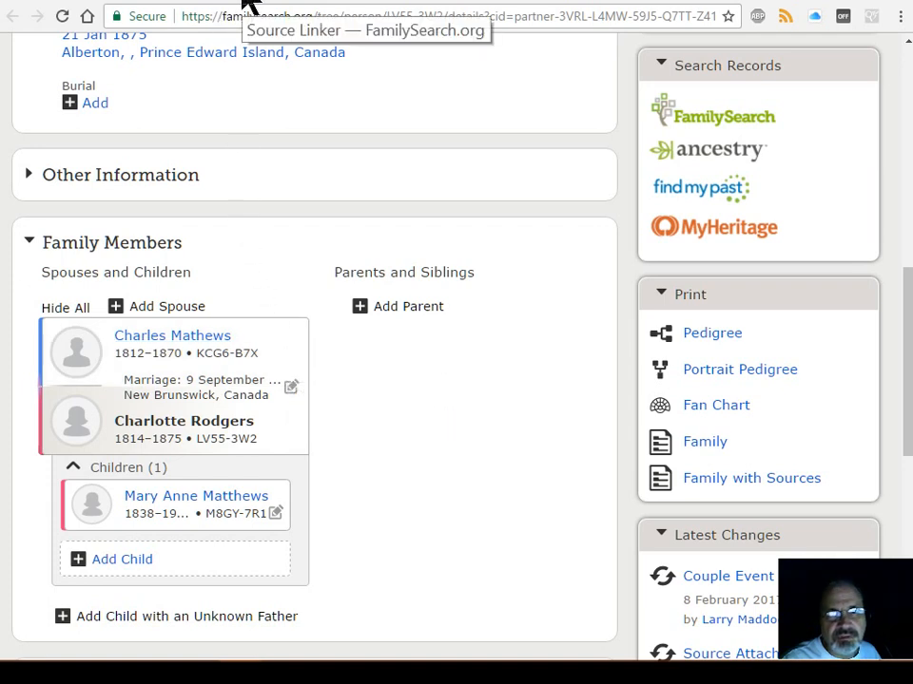
{"action": "left_click", "coordinate": [464, 3]}
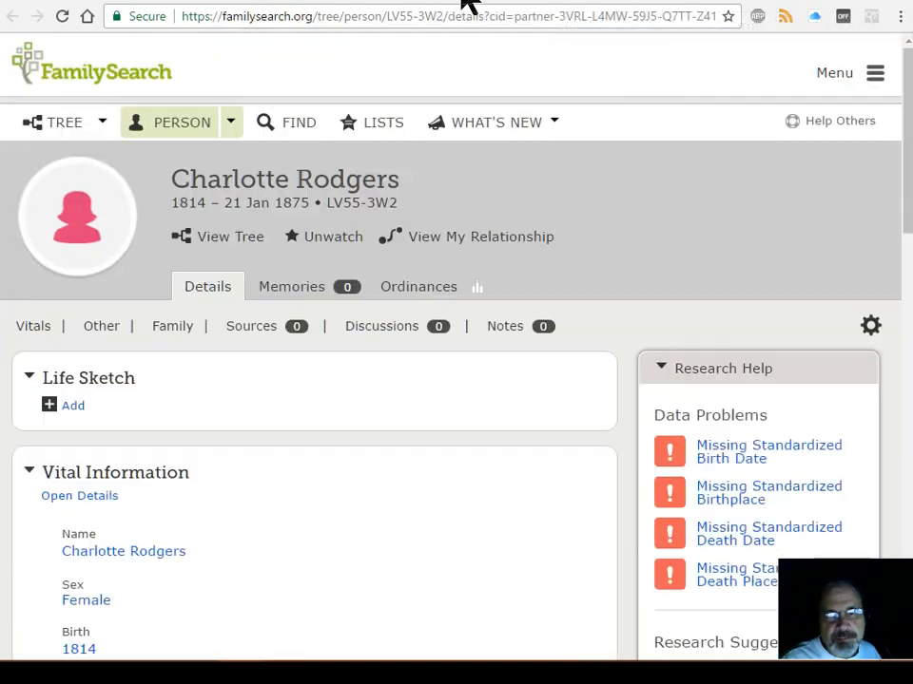
{"action": "scroll", "coordinate": [465, 203], "scroll_direction": "down", "scroll_amount": 8}
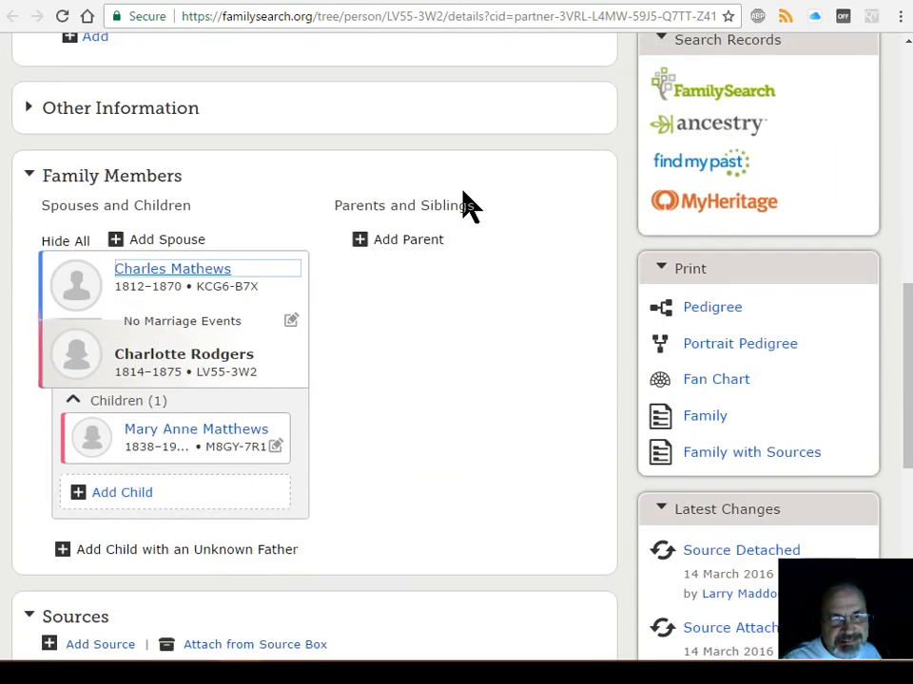
{"action": "scroll", "coordinate": [465, 204], "scroll_direction": "up", "scroll_amount": 4}
{"action": "scroll", "coordinate": [465, 204], "scroll_direction": "up", "scroll_amount": 4}
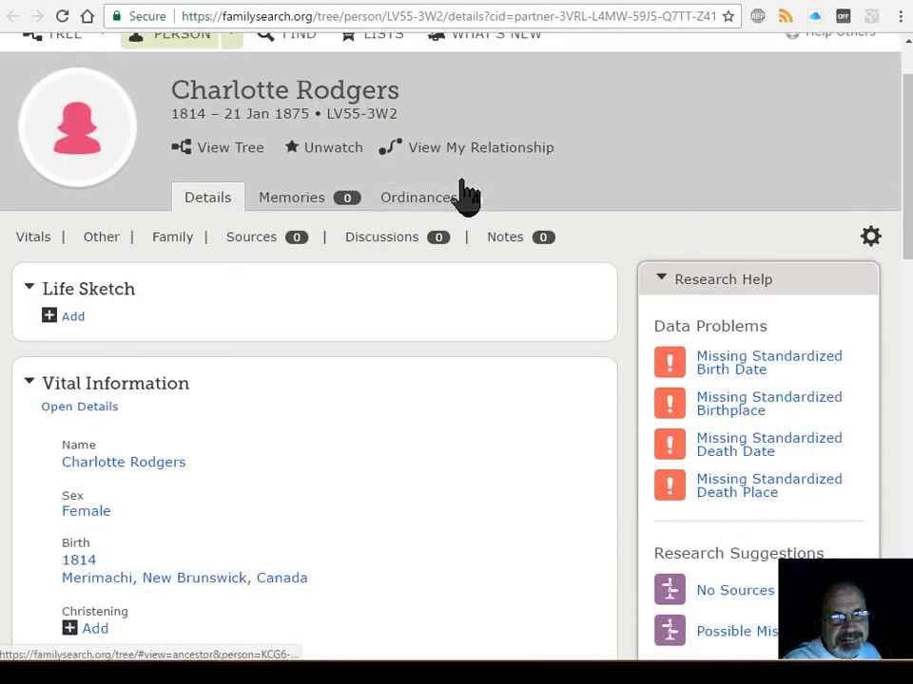
Step: Return to the son's person page and review his spouses, children, parents, latest changes and attached sources
{"action": "left_click", "coordinate": [387, 8]}
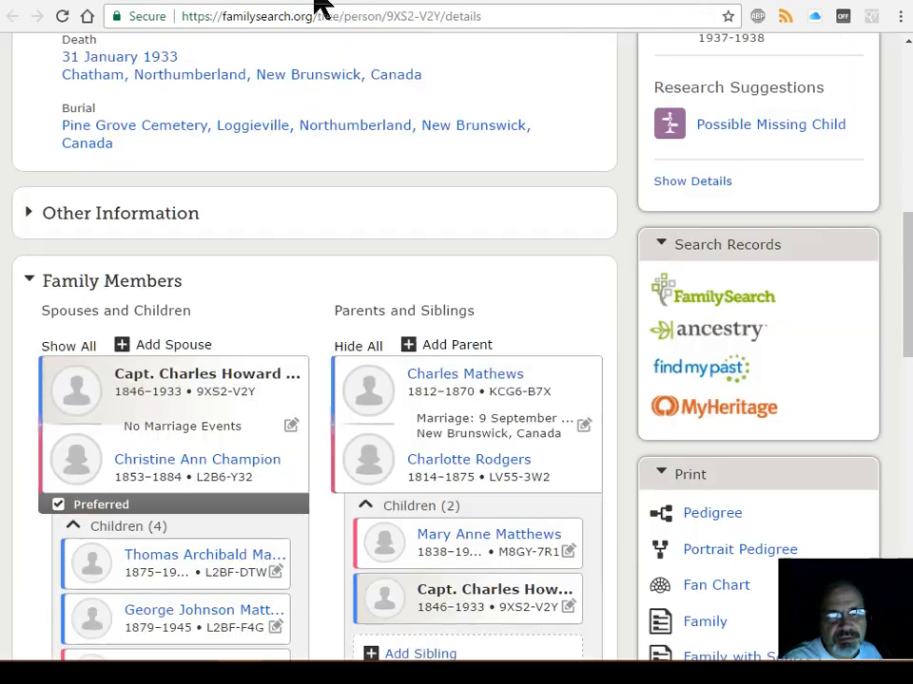
{"action": "left_click", "coordinate": [319, 4]}
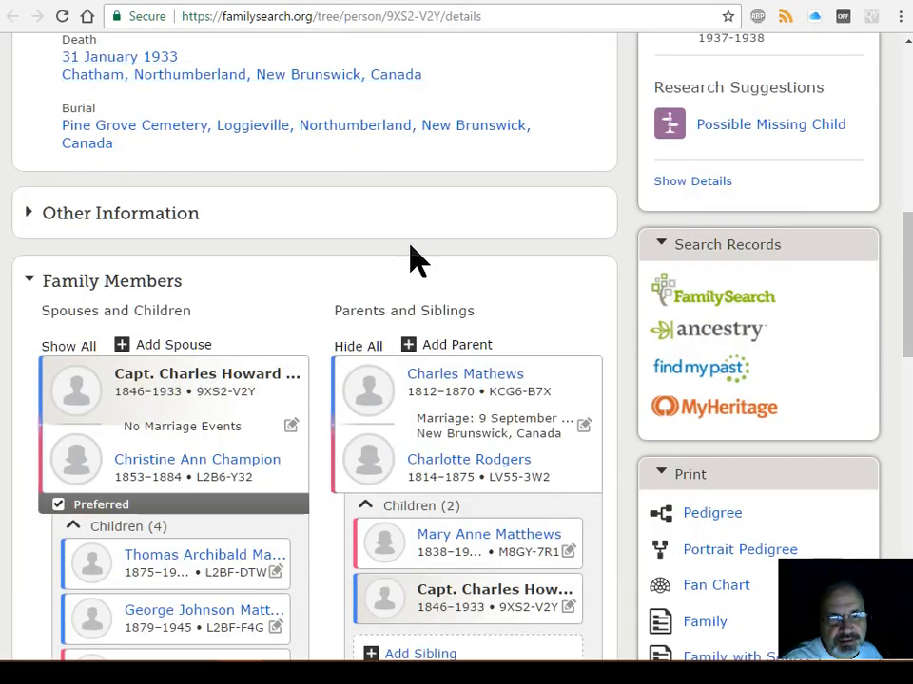
{"action": "scroll", "coordinate": [310, 255], "scroll_direction": "down", "scroll_amount": 1}
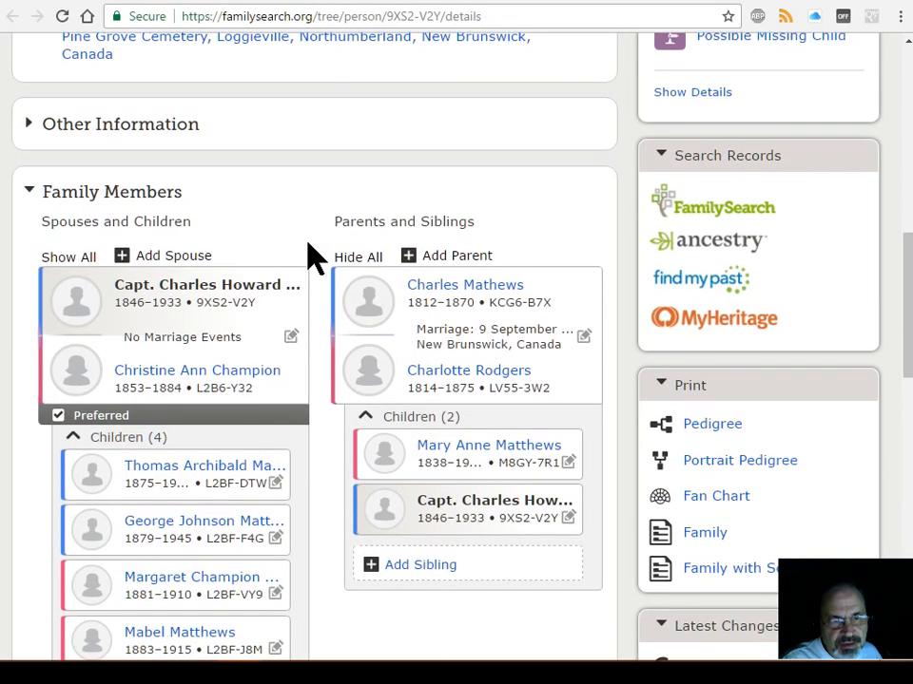
{"action": "scroll", "coordinate": [314, 257], "scroll_direction": "down", "scroll_amount": 4}
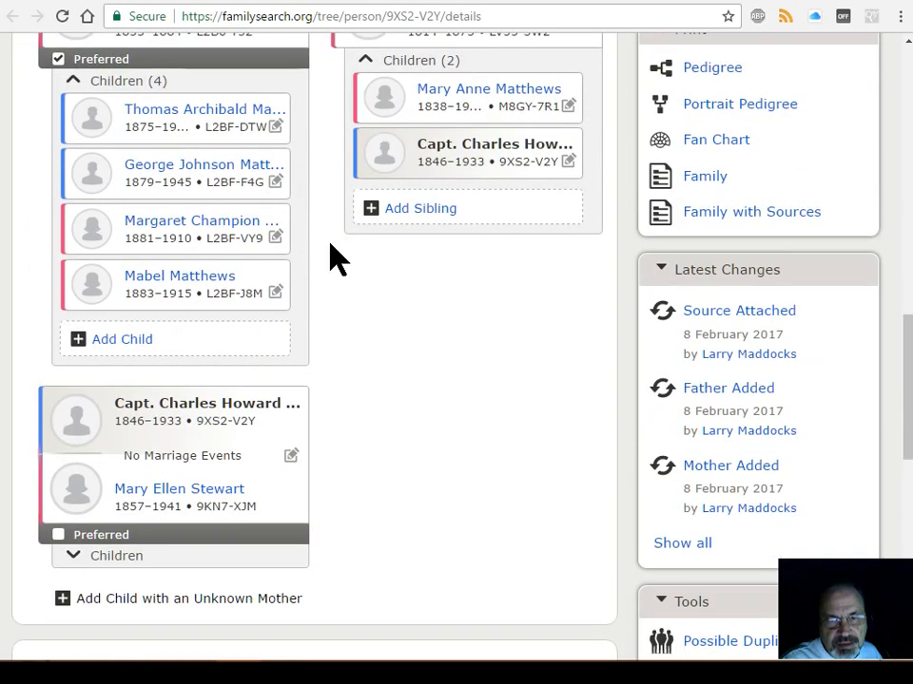
{"action": "scroll", "coordinate": [455, 266], "scroll_direction": "up", "scroll_amount": 3}
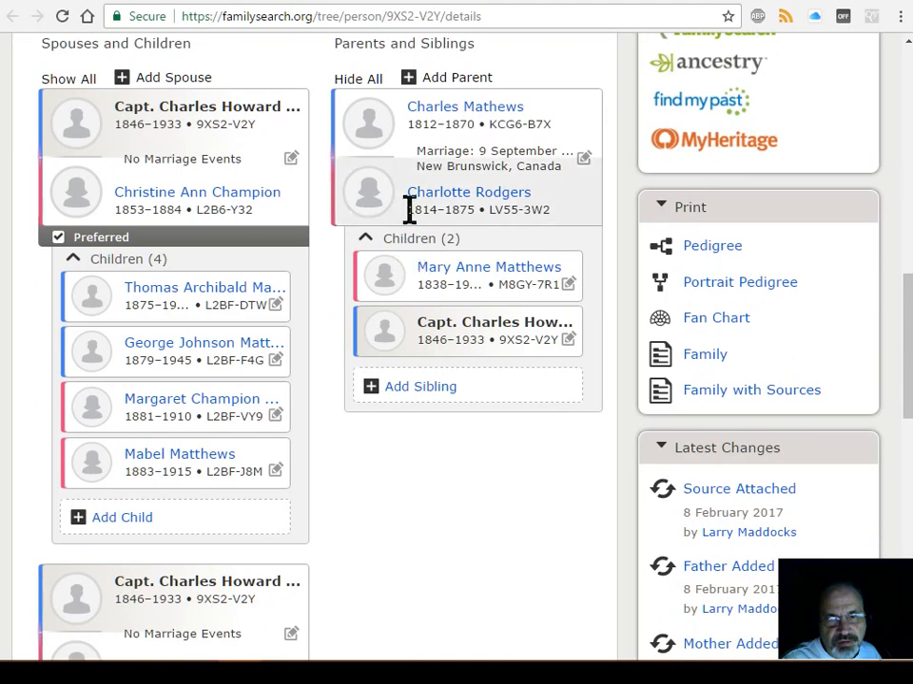
{"action": "scroll", "coordinate": [380, 361], "scroll_direction": "down", "scroll_amount": 2}
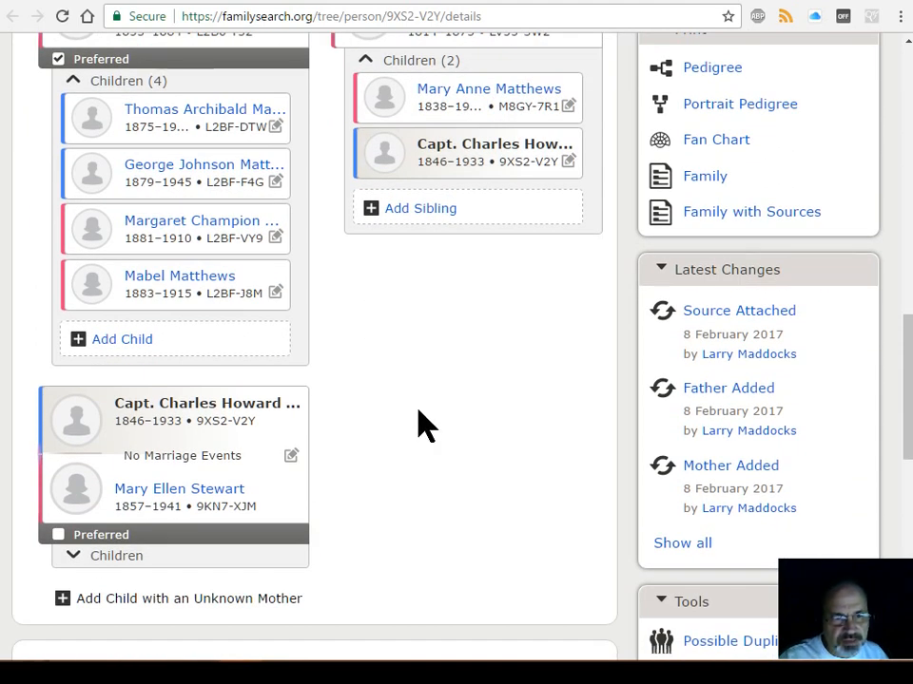
{"action": "scroll", "coordinate": [421, 424], "scroll_direction": "down", "scroll_amount": 4}
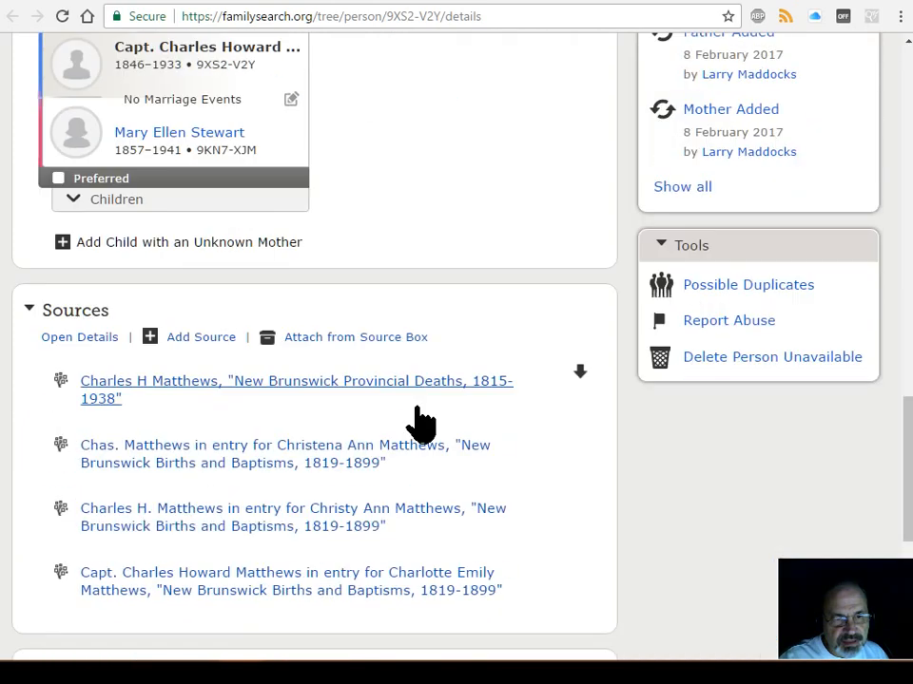
{"action": "scroll", "coordinate": [421, 424], "scroll_direction": "up", "scroll_amount": 5}
{"action": "scroll", "coordinate": [419, 409], "scroll_direction": "up", "scroll_amount": 3}
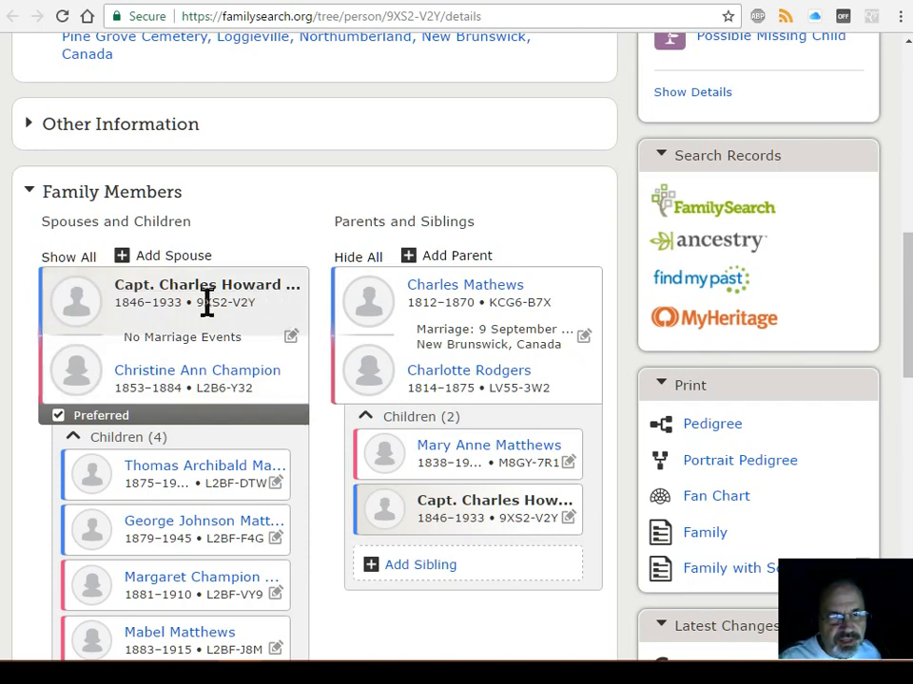
Step: Examine the son's name, vital information, record hints and research suggestions on his person page
{"action": "left_click_drag", "start_coordinate": [205, 301], "coordinate": [206, 302]}
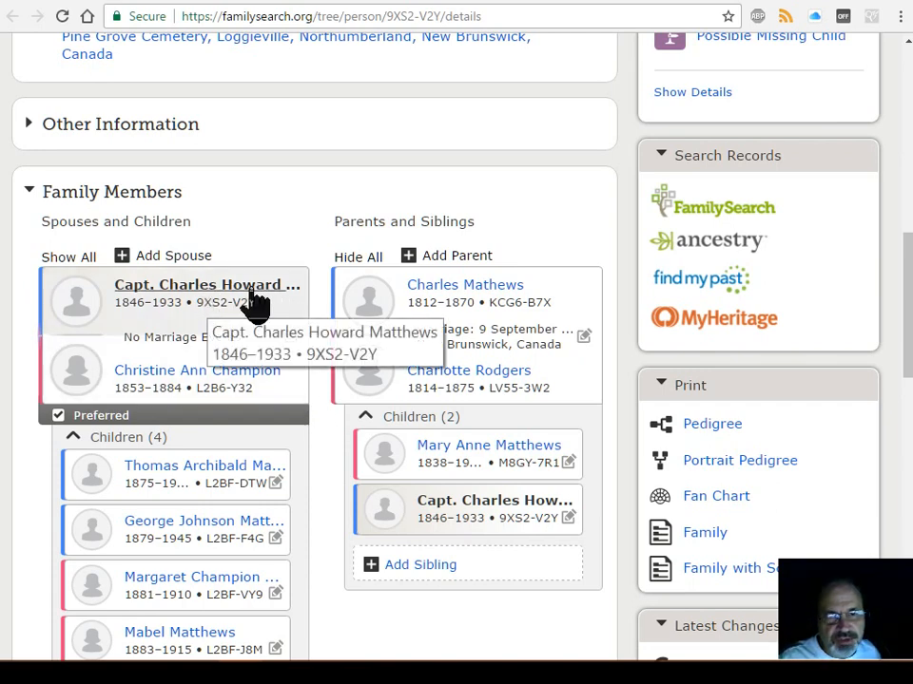
{"action": "scroll", "coordinate": [301, 228], "scroll_direction": "up", "scroll_amount": 1}
{"action": "scroll", "coordinate": [301, 233], "scroll_direction": "up", "scroll_amount": 1}
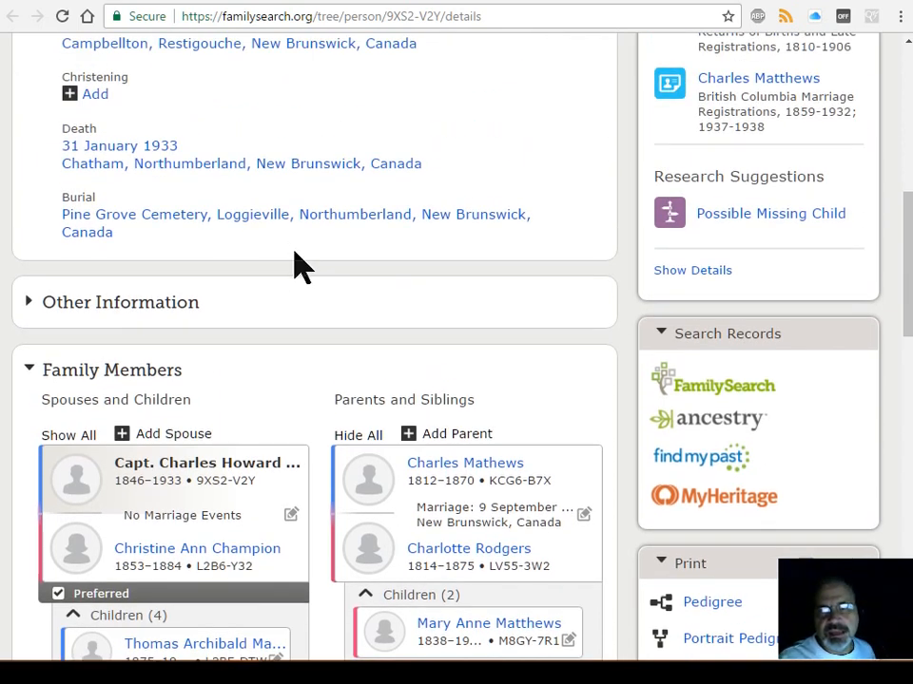
{"action": "scroll", "coordinate": [301, 264], "scroll_direction": "up", "scroll_amount": 2}
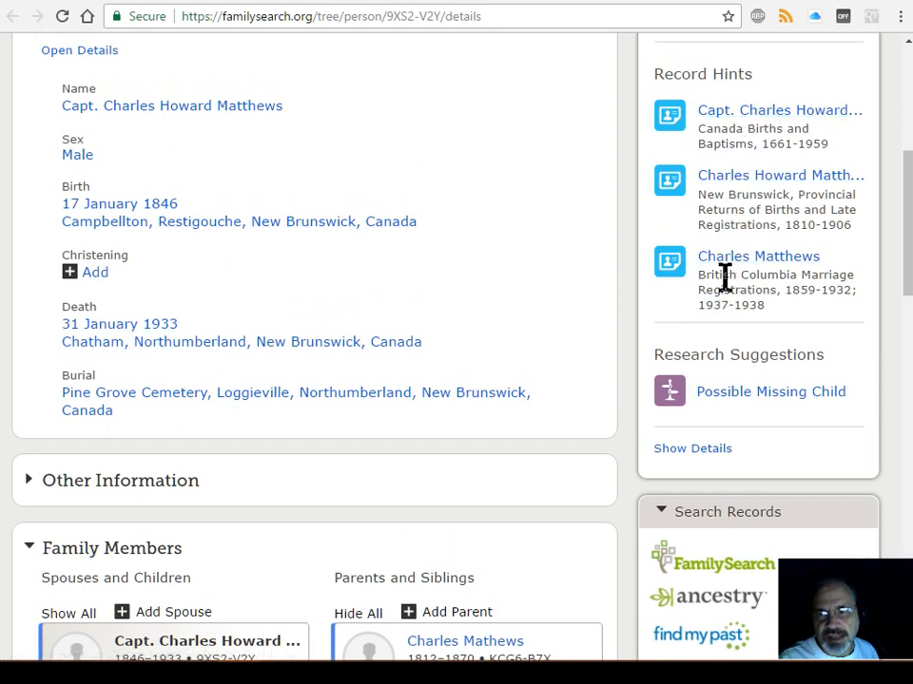
{"action": "scroll", "coordinate": [521, 237], "scroll_direction": "up", "scroll_amount": 1}
{"action": "scroll", "coordinate": [521, 238], "scroll_direction": "up", "scroll_amount": 1}
{"action": "scroll", "coordinate": [514, 238], "scroll_direction": "down", "scroll_amount": 3}
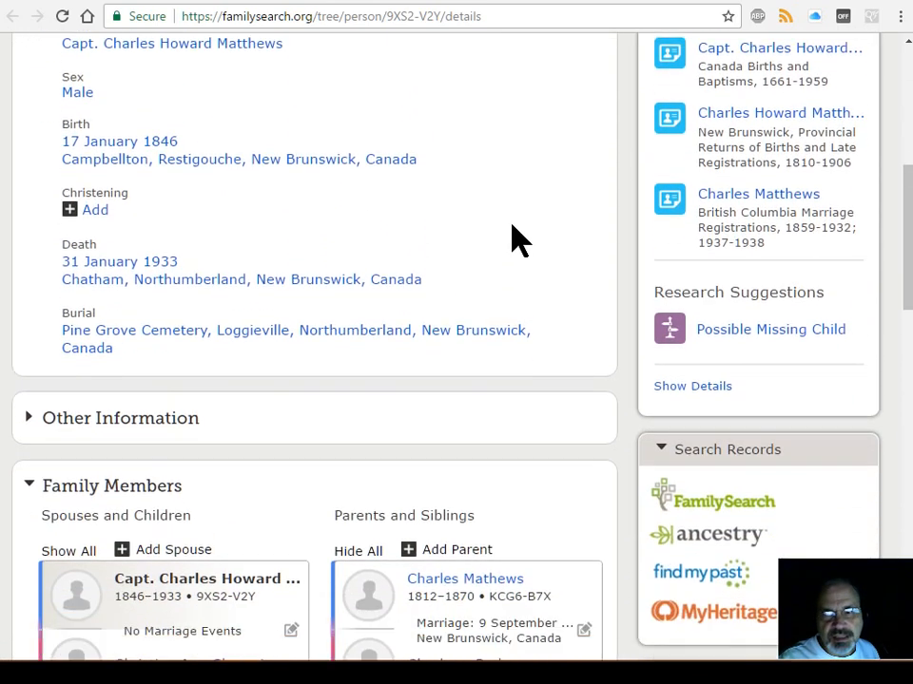
{"action": "scroll", "coordinate": [513, 239], "scroll_direction": "up", "scroll_amount": 1}
{"action": "scroll", "coordinate": [514, 238], "scroll_direction": "up", "scroll_amount": 5}
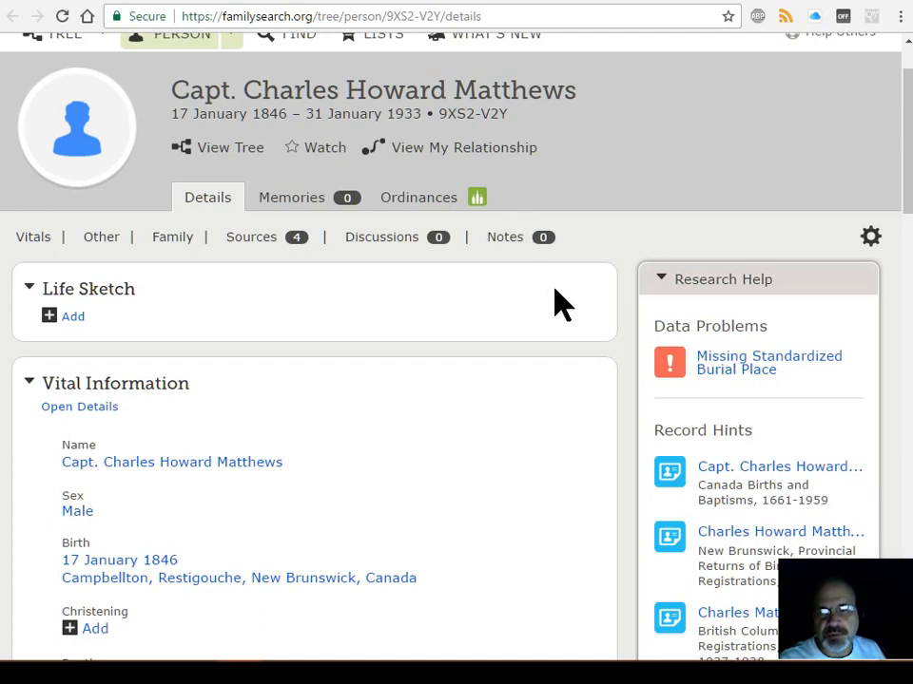
{"action": "scroll", "coordinate": [576, 356], "scroll_direction": "down", "scroll_amount": 3}
{"action": "scroll", "coordinate": [592, 394], "scroll_direction": "down", "scroll_amount": 3}
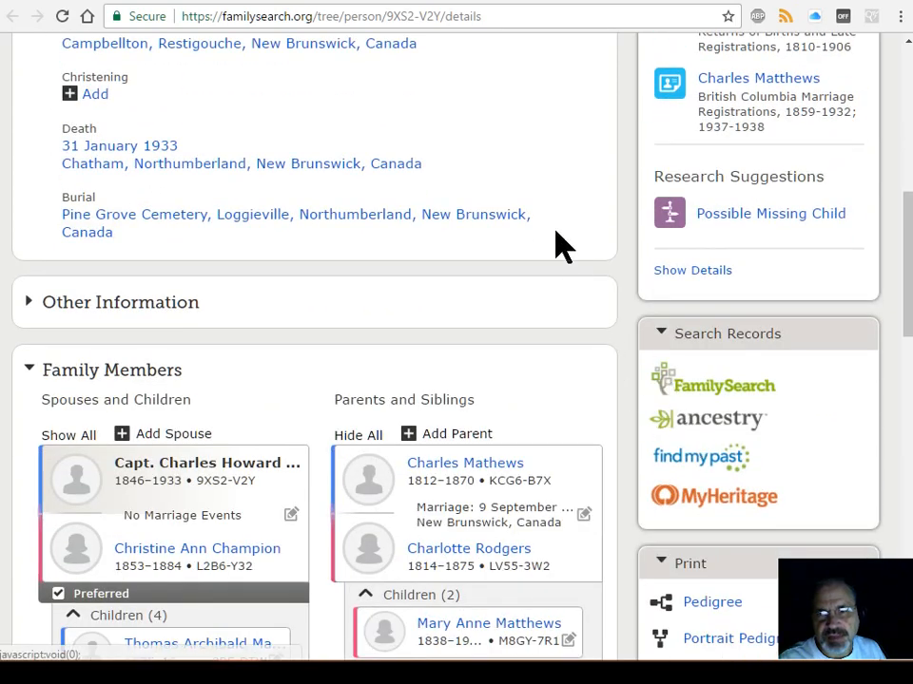
{"action": "scroll", "coordinate": [593, 214], "scroll_direction": "up", "scroll_amount": 6}
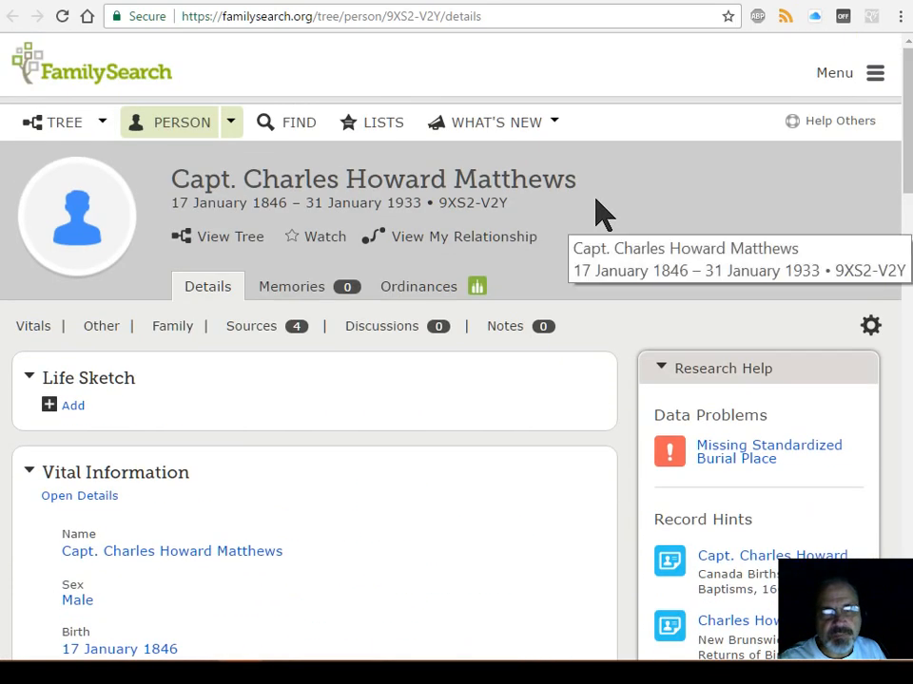